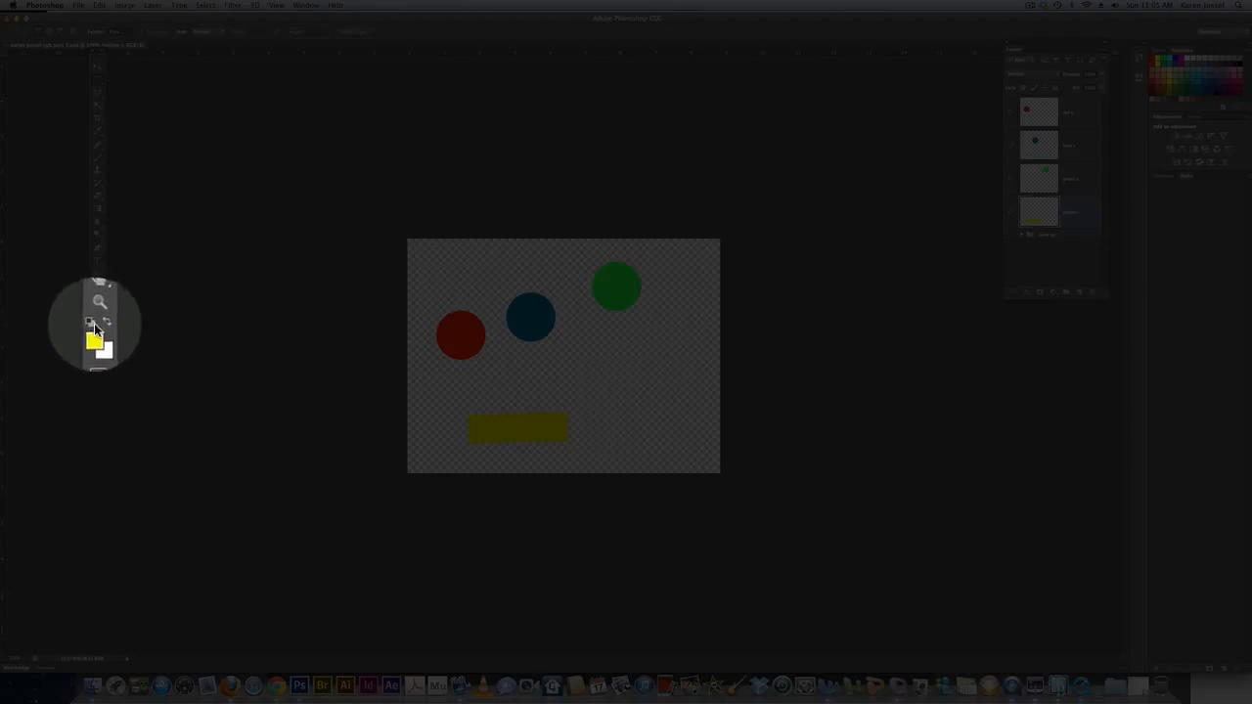
Step: Reset the foreground and background colours to the default black and white, and swap them back and forth
key("d")
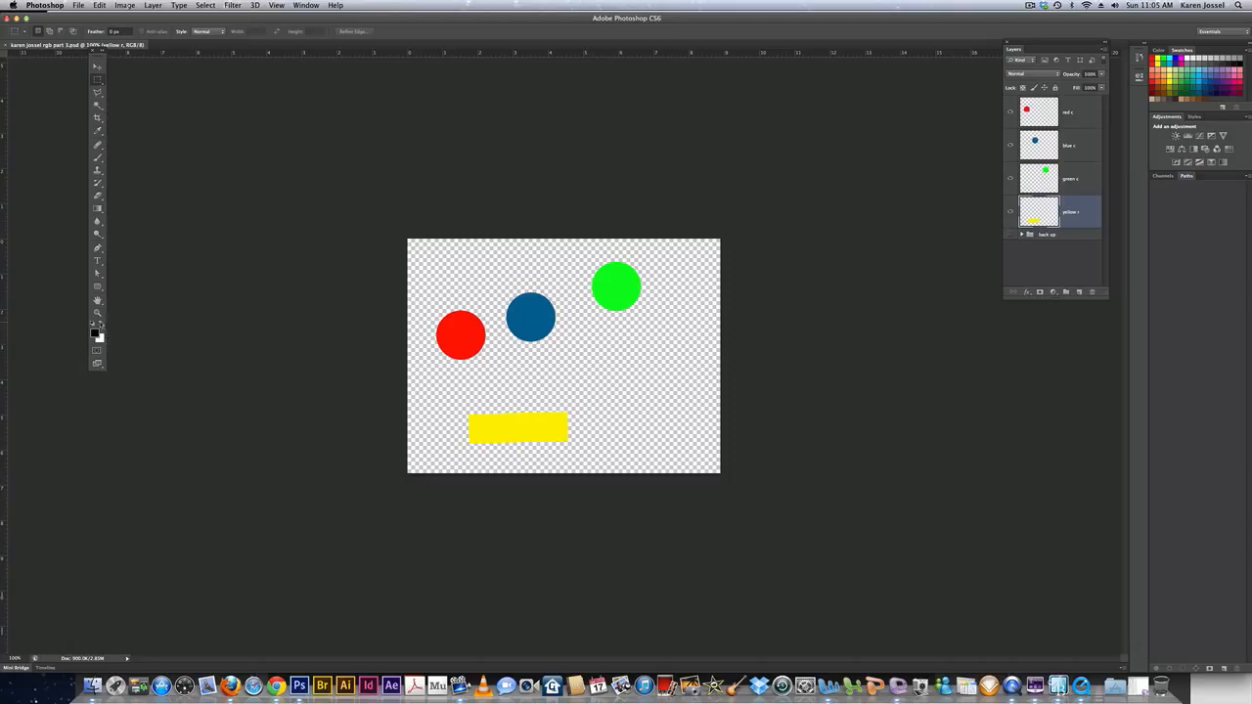
left_click(101, 325)
left_click(102, 325)
key("x")
left_click(103, 322)
Step: Move the yellow rectangle up and to the right on the canvas and bring the yellow r layer to the top of the stack
left_click(98, 68)
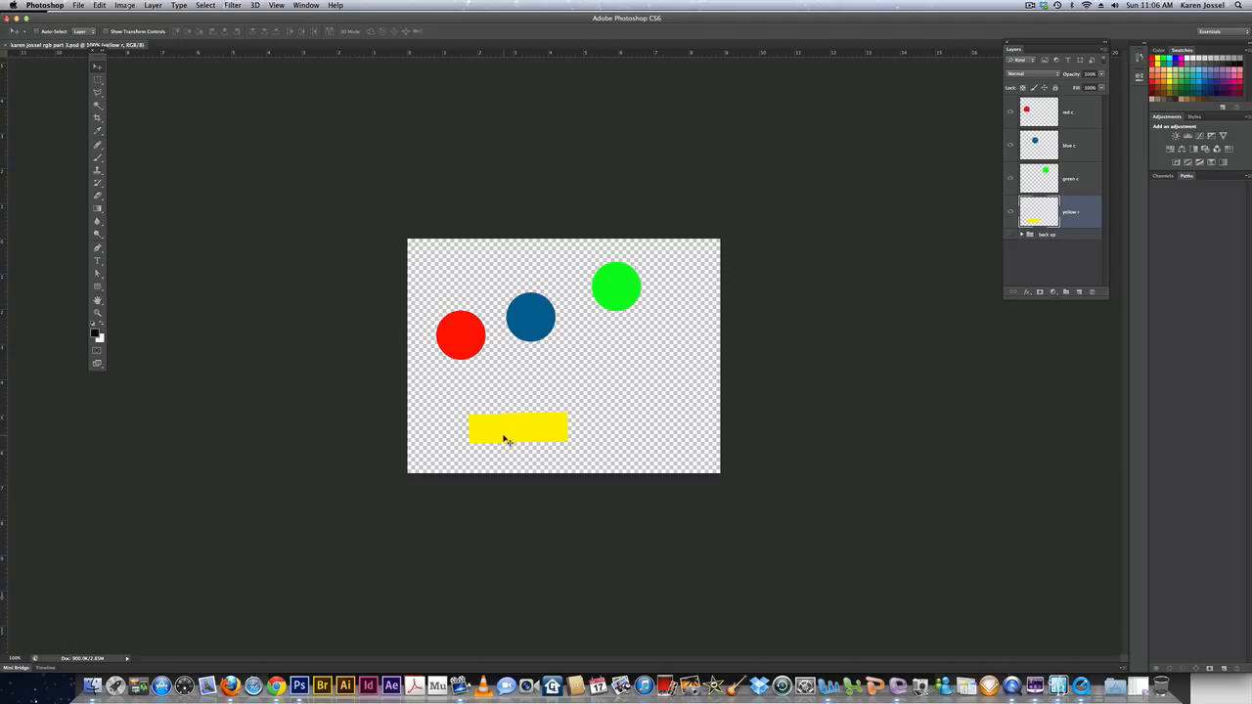
left_click_drag(506, 440, 577, 418)
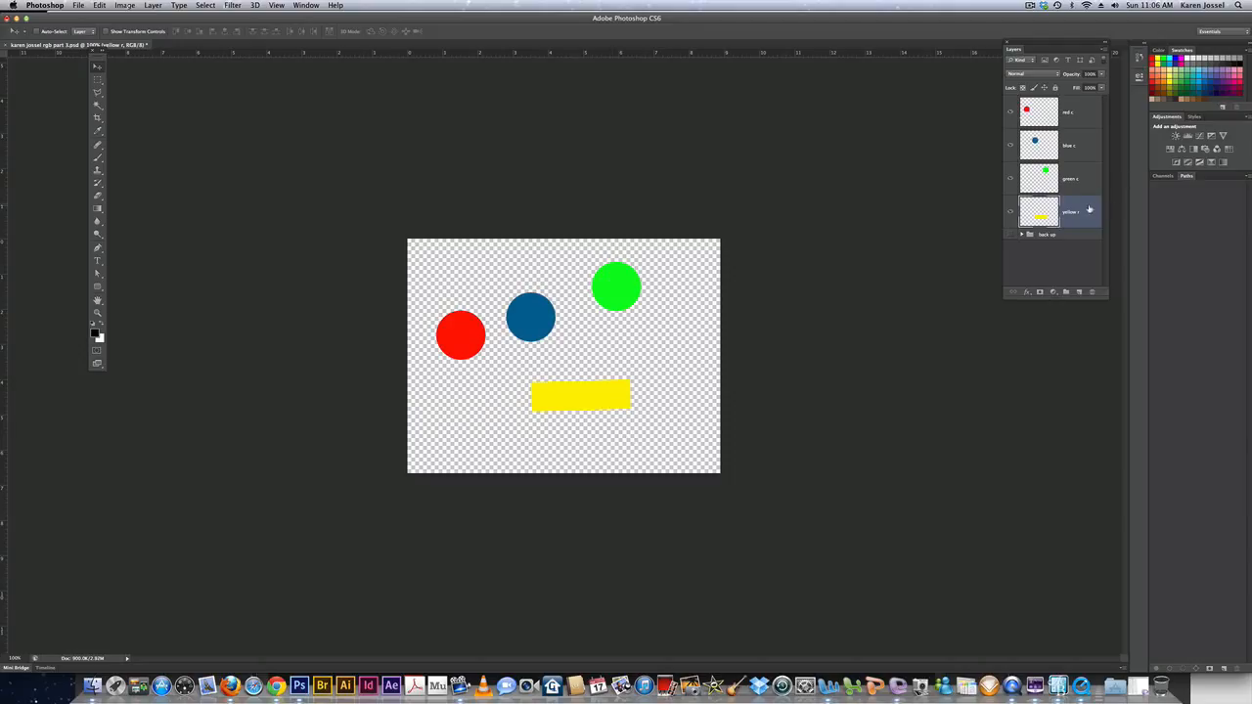
left_click_drag(1093, 210, 1090, 101)
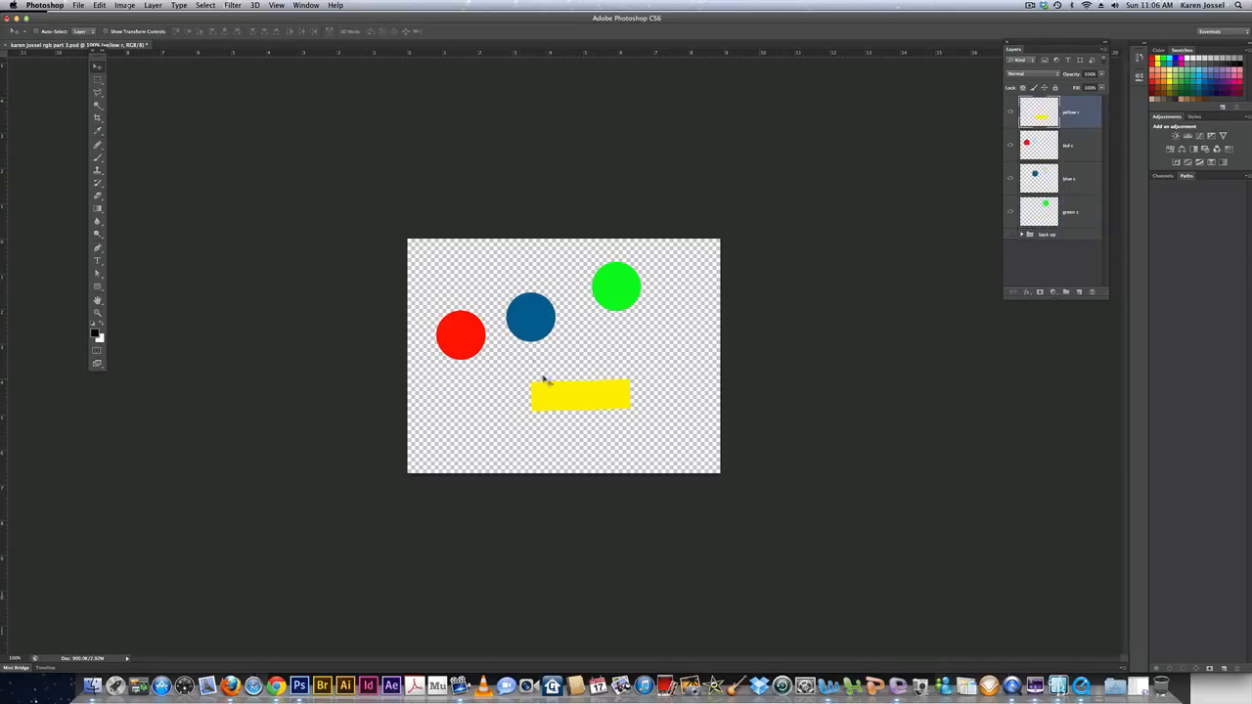
mouse_move(568, 395)
left_mouse_down()
mouse_move(593, 286)
mouse_move(536, 293)
mouse_move(475, 325)
mouse_move(462, 362)
mouse_move(601, 393)
mouse_move(584, 405)
left_mouse_up()
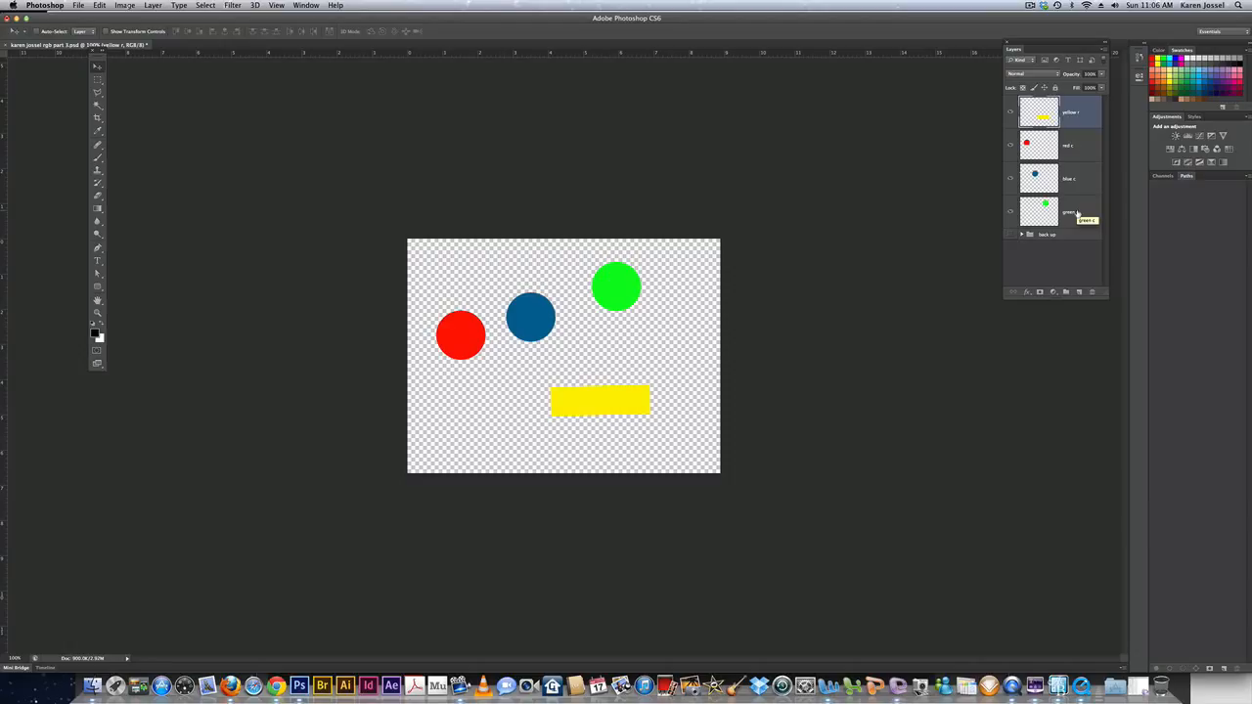
Step: Move the red circle lower on the canvas and reorder the layers so green c sits between red c and blue c
left_click(1075, 147)
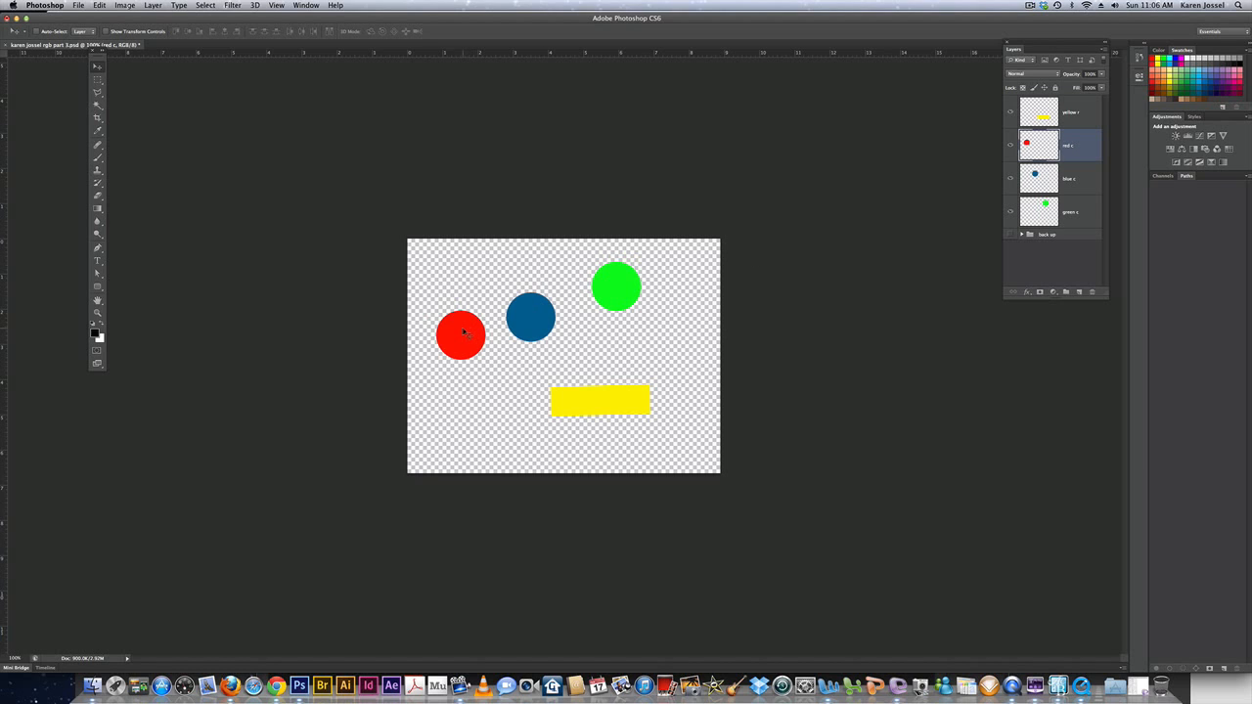
left_click_drag(467, 333, 476, 377)
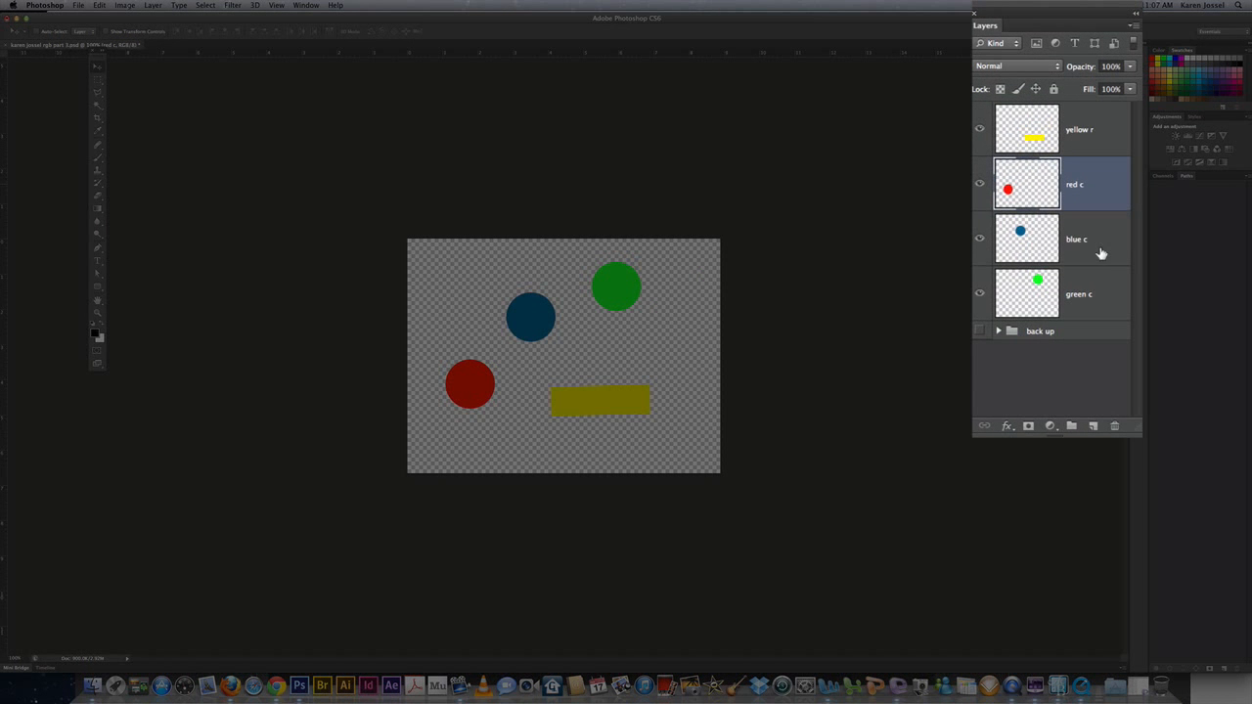
left_click_drag(1087, 191, 1099, 167)
left_click_drag(1094, 243, 1094, 160)
left_click_drag(1097, 304, 1098, 211)
mouse_move(1081, 332)
left_mouse_down()
mouse_move(1084, 118)
mouse_move(1082, 346)
left_mouse_up()
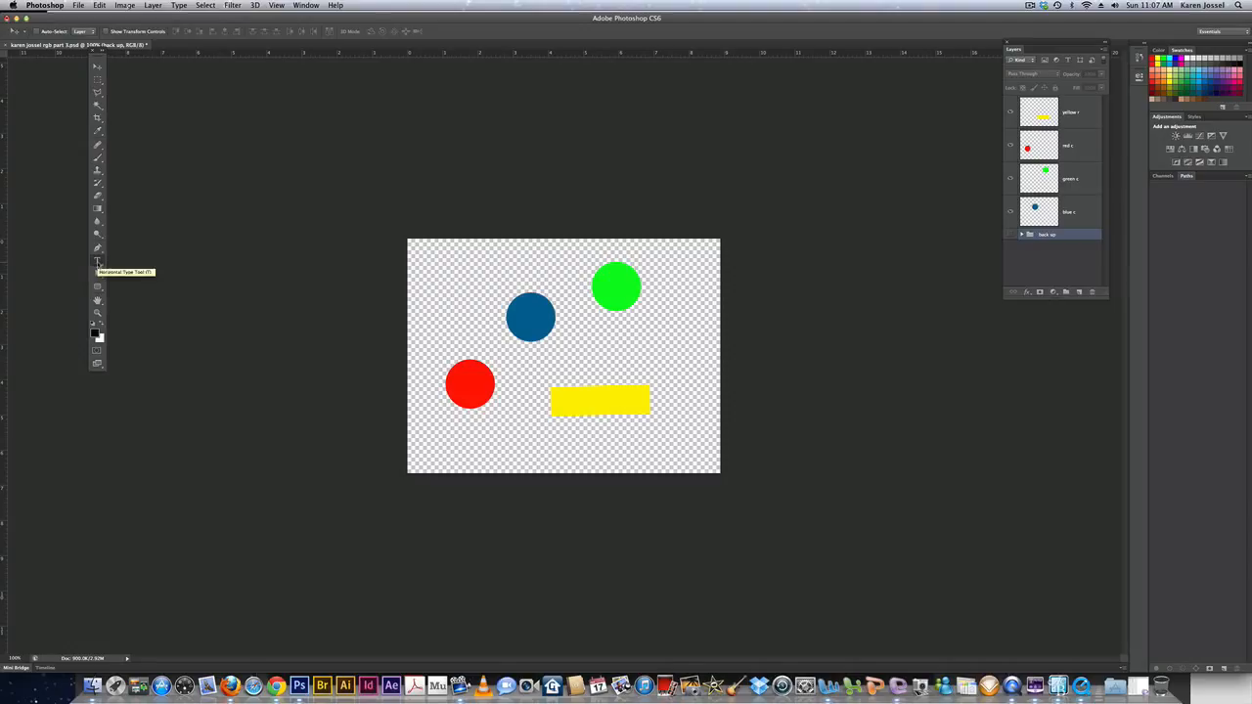
Step: Set the Horizontal Type tool's text colour to black (#000000)
left_click(98, 265)
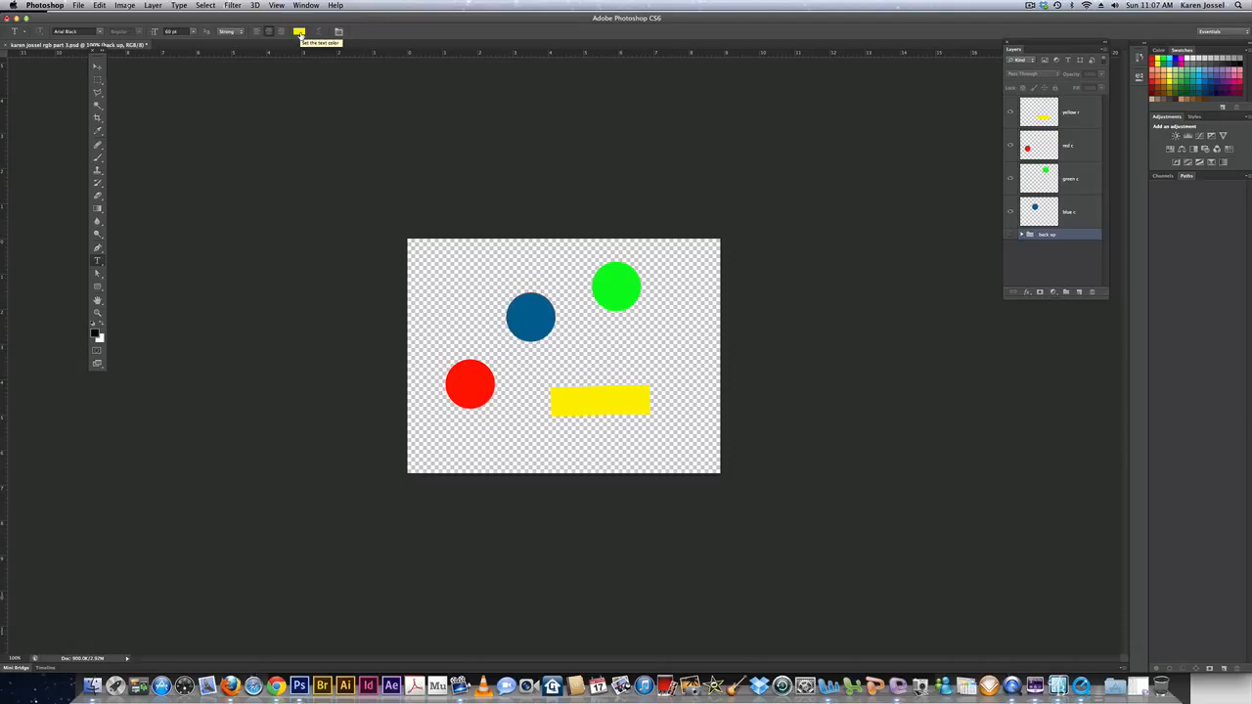
left_click(299, 32)
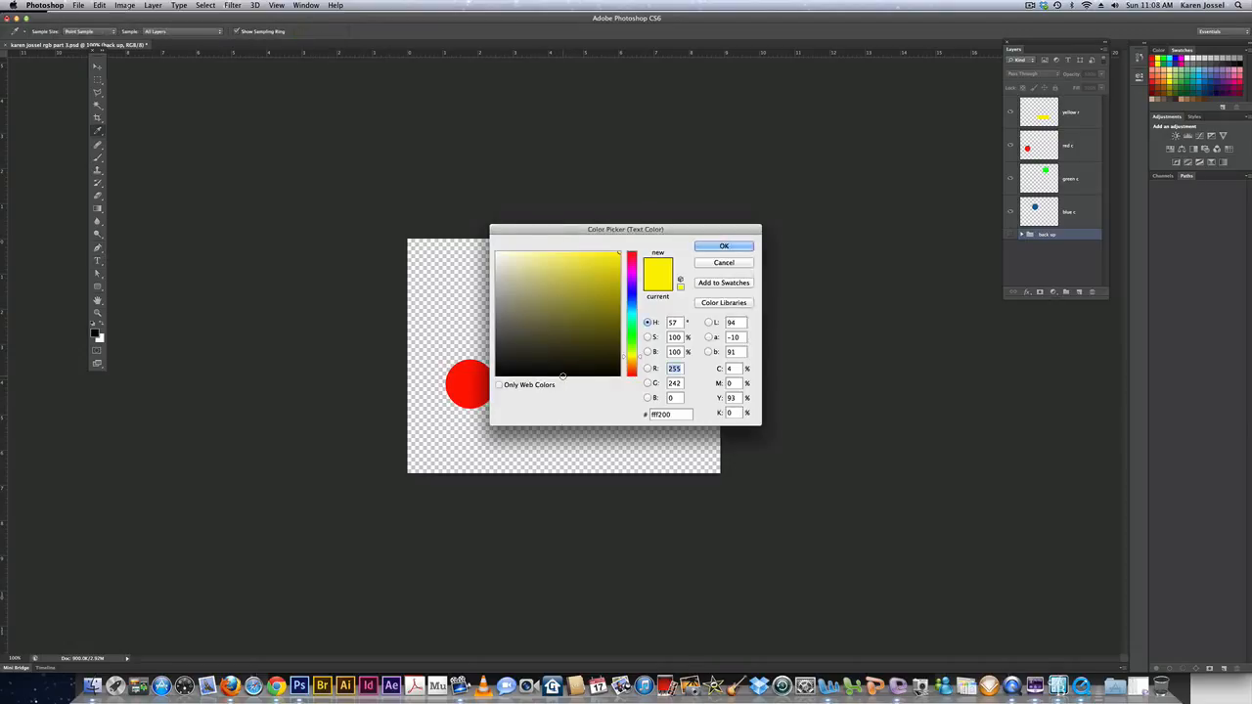
left_click(562, 375)
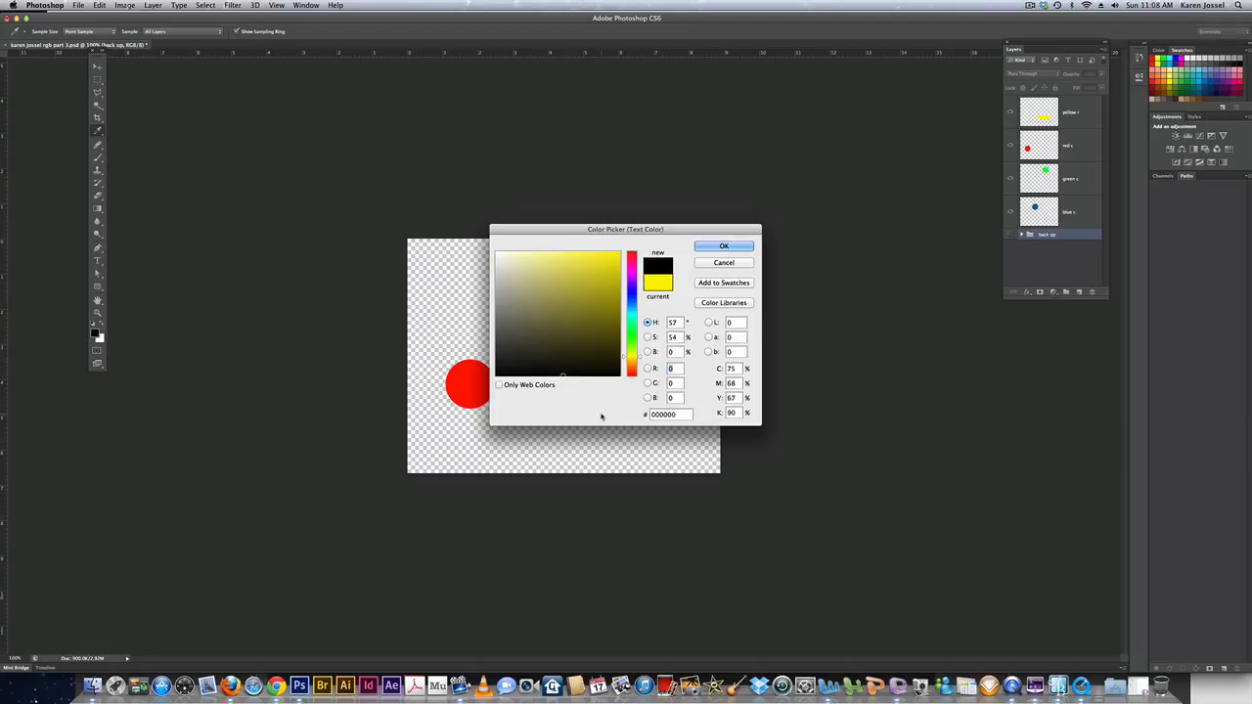
left_click(722, 245)
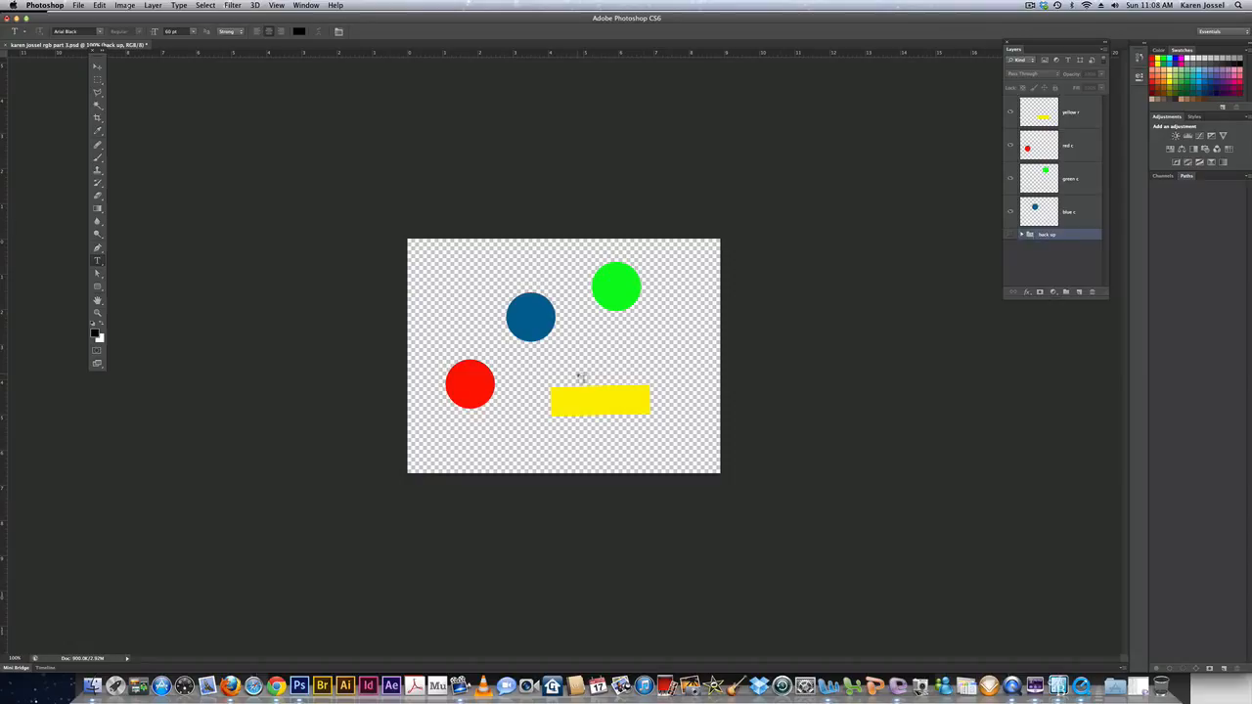
Step: Add the text YELLOW on a new layer above yellow r and position it over the yellow rectangle
left_click(1073, 107)
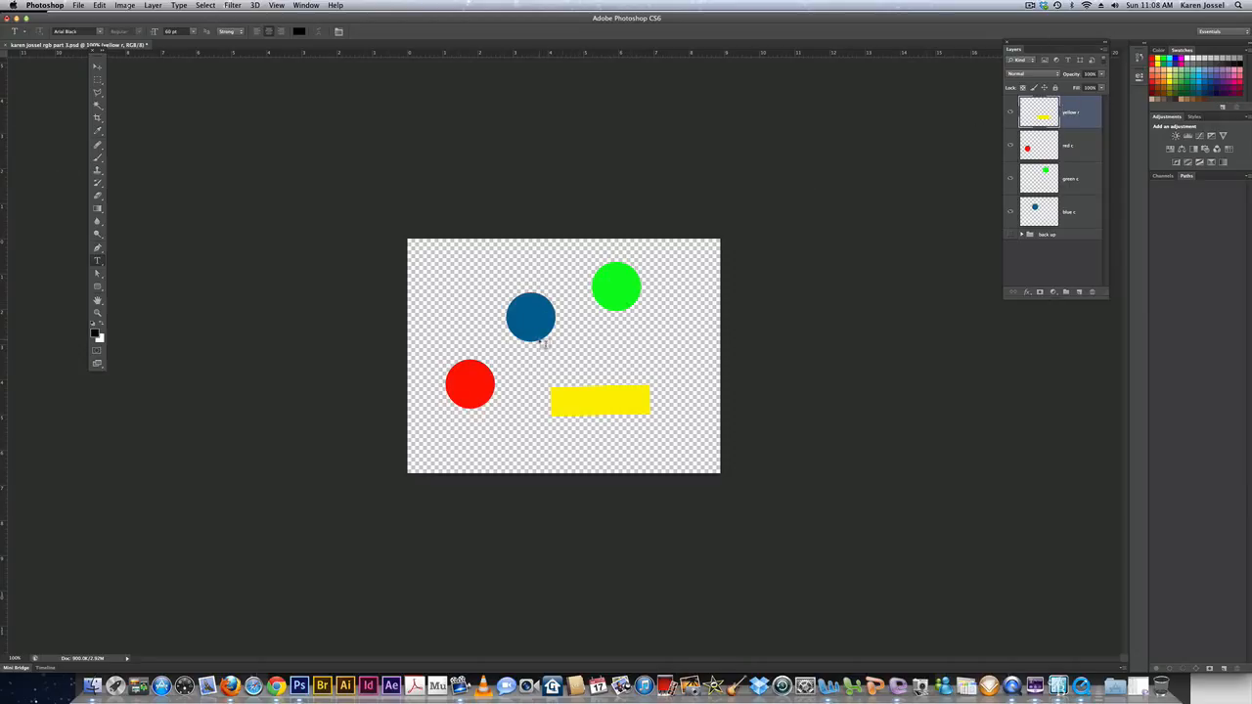
left_click(554, 375)
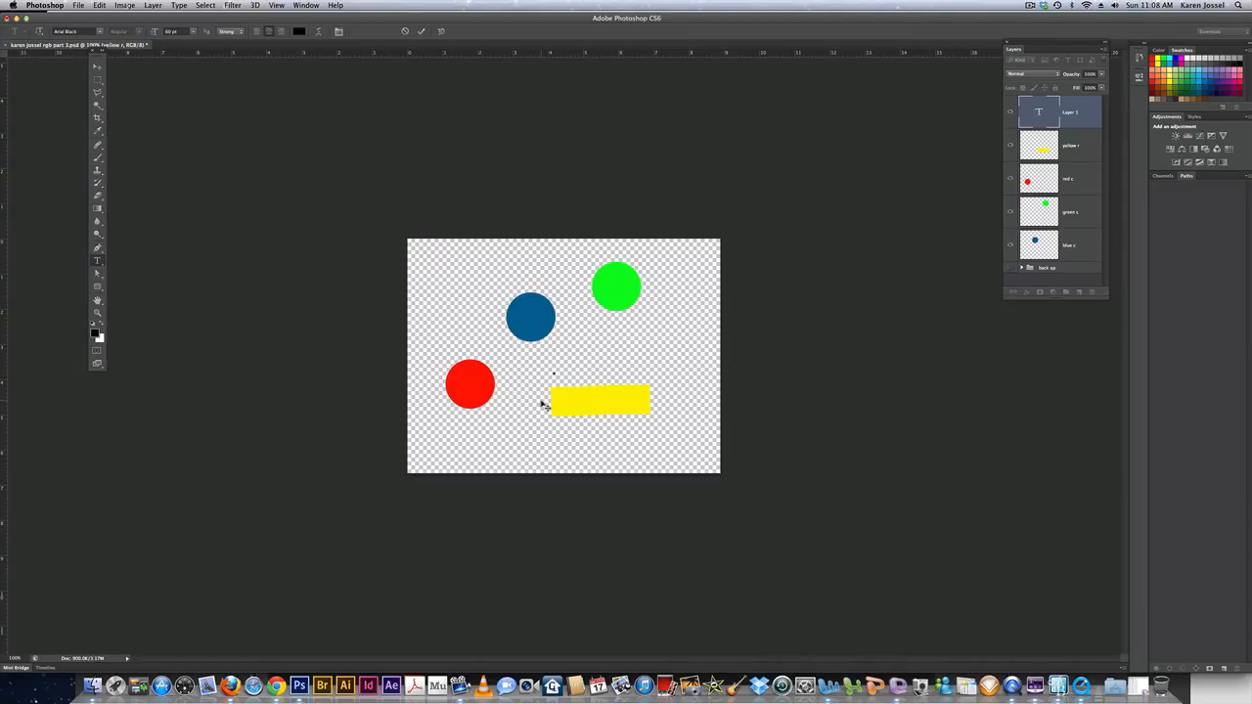
type("YEL")
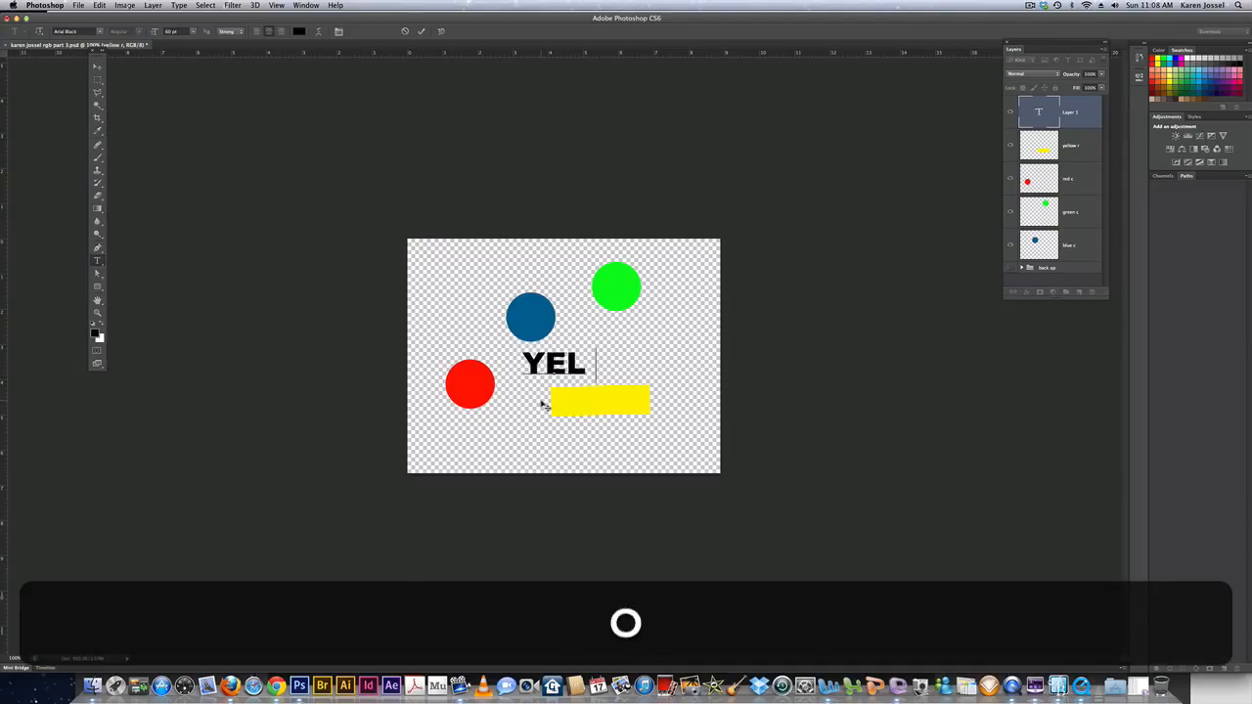
type("LOW")
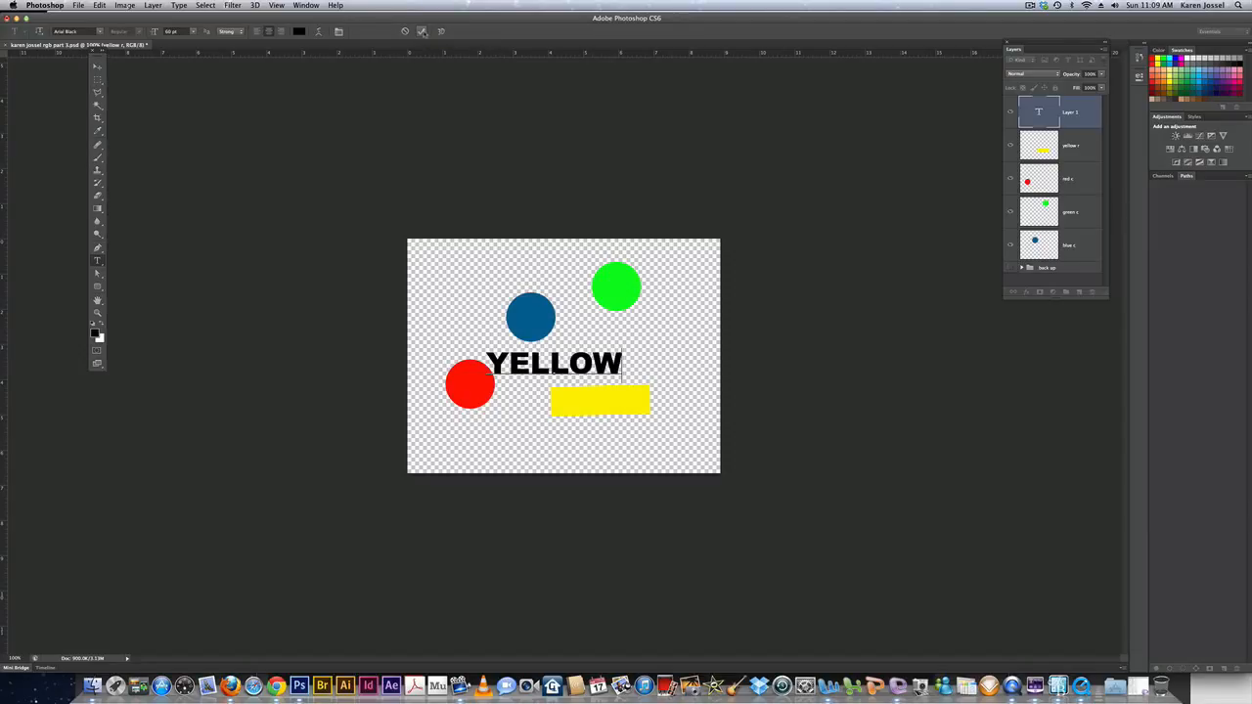
left_click(422, 31)
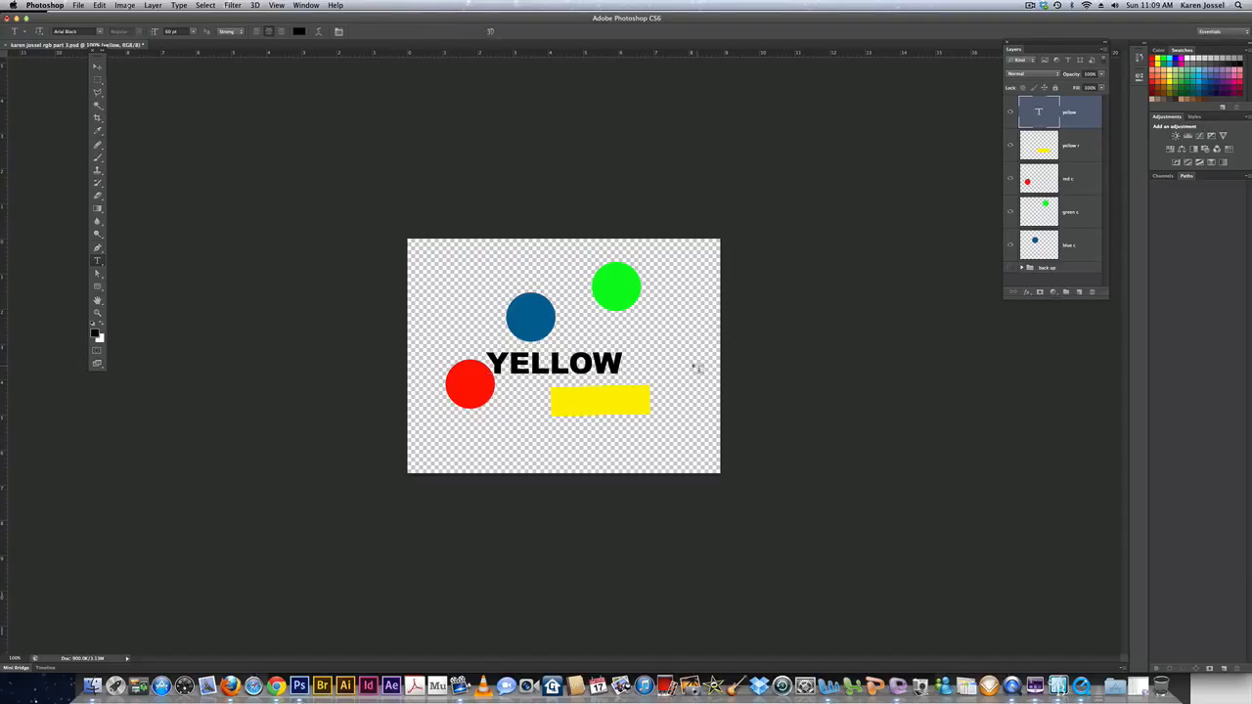
left_click(97, 66)
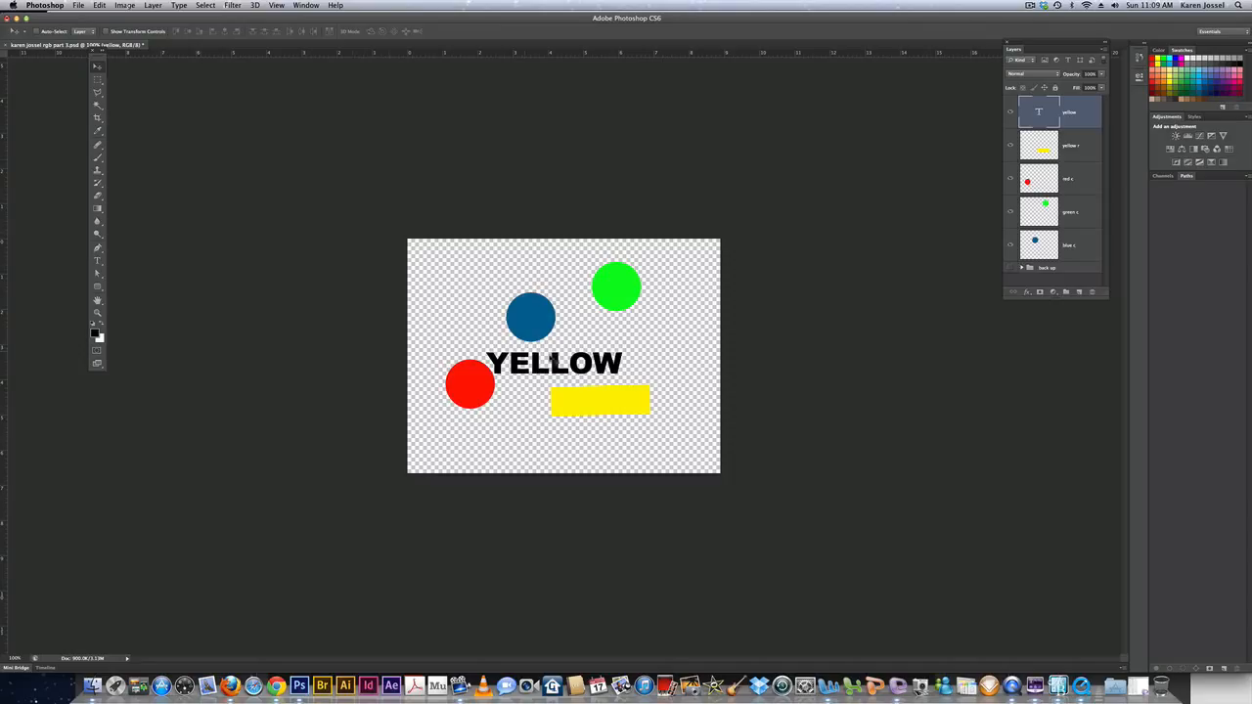
left_click_drag(554, 362, 606, 382)
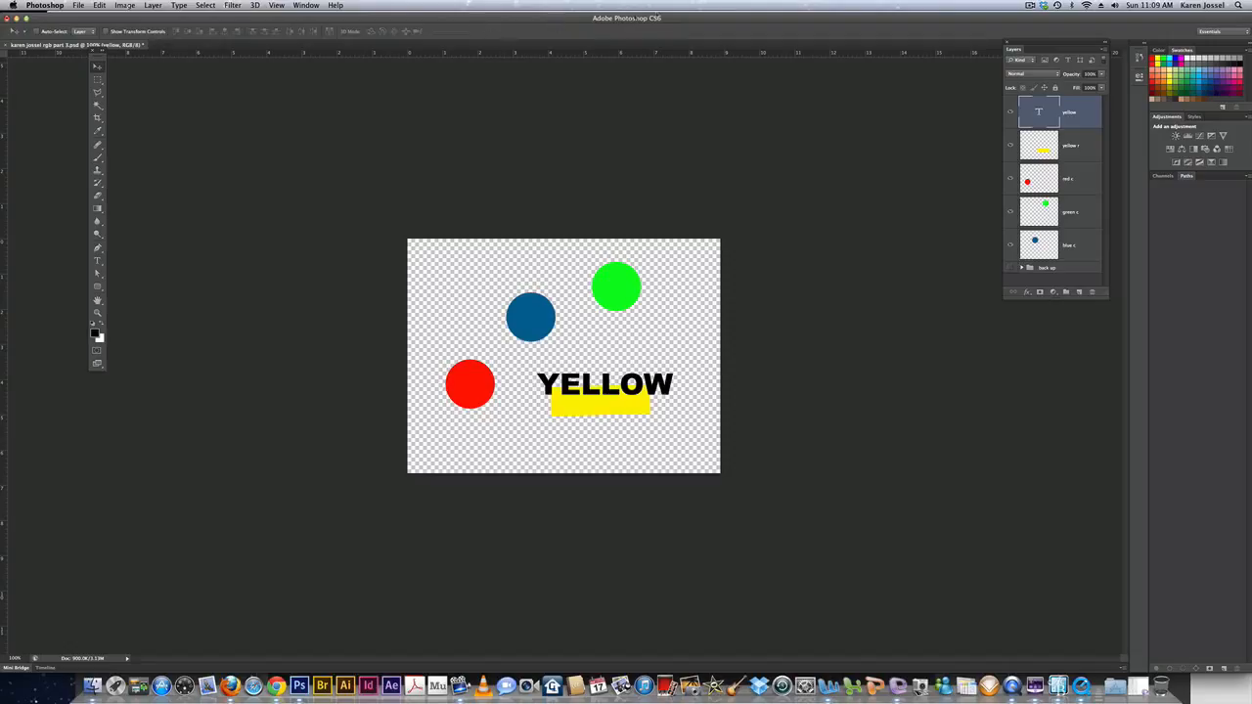
Step: Place the Layers panel closer to the canvas and widen it, and show the Character panel on the canvas's other side
left_click_drag(1079, 41, 887, 120)
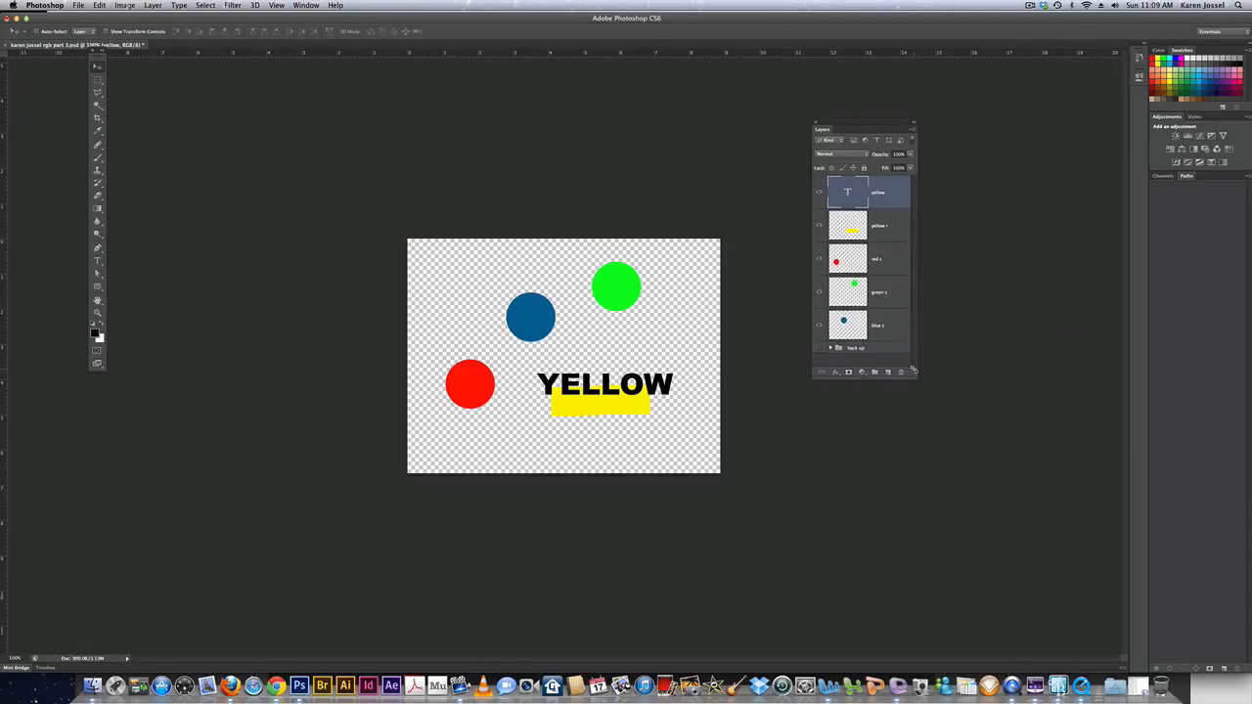
left_click_drag(917, 376, 967, 420)
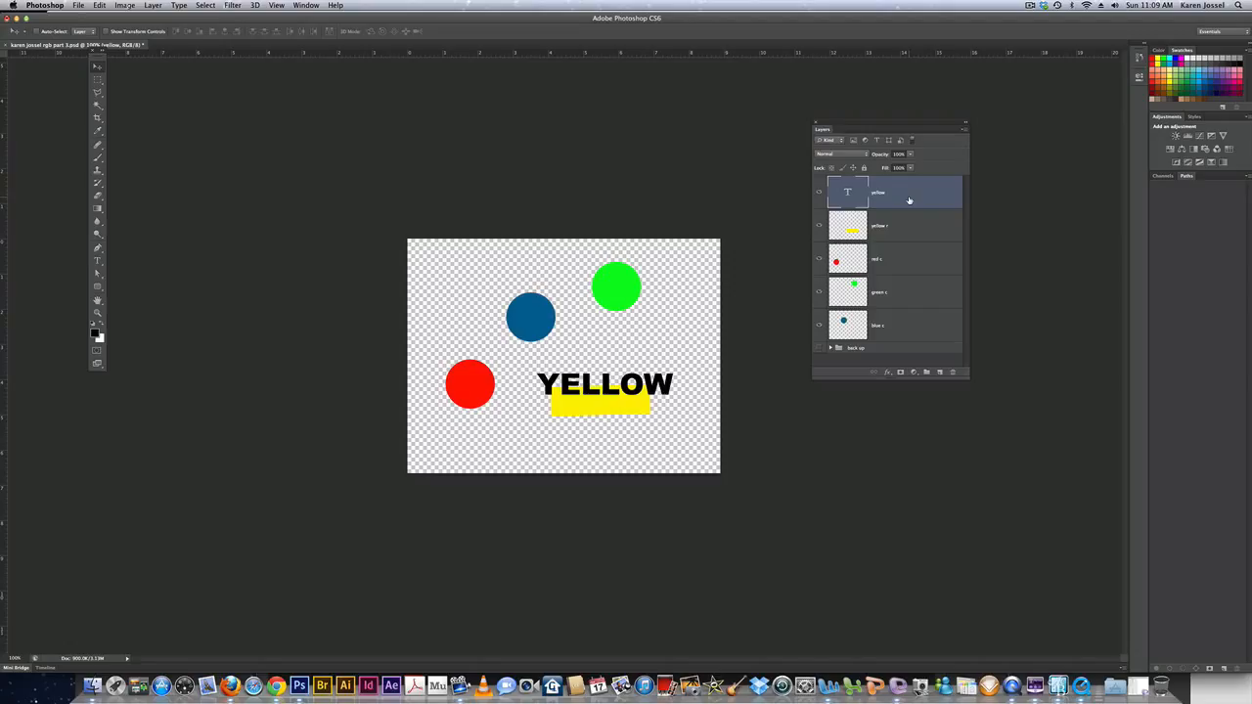
left_click(316, 5)
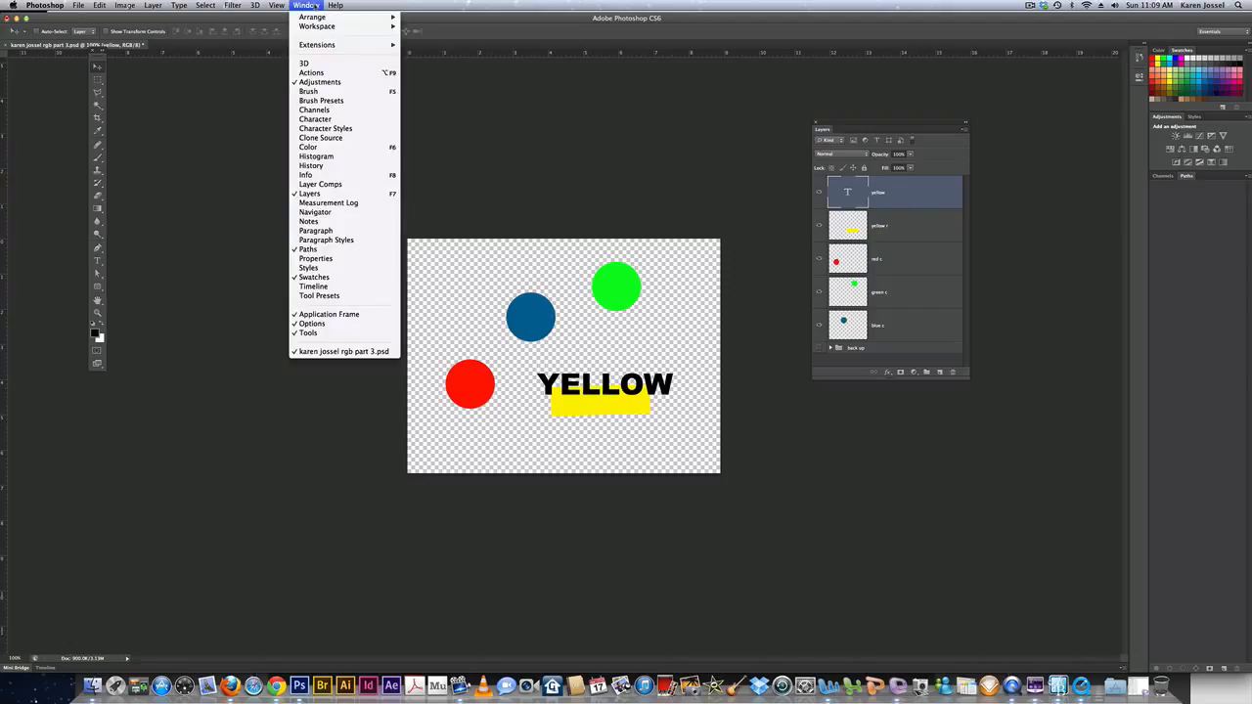
left_click(315, 120)
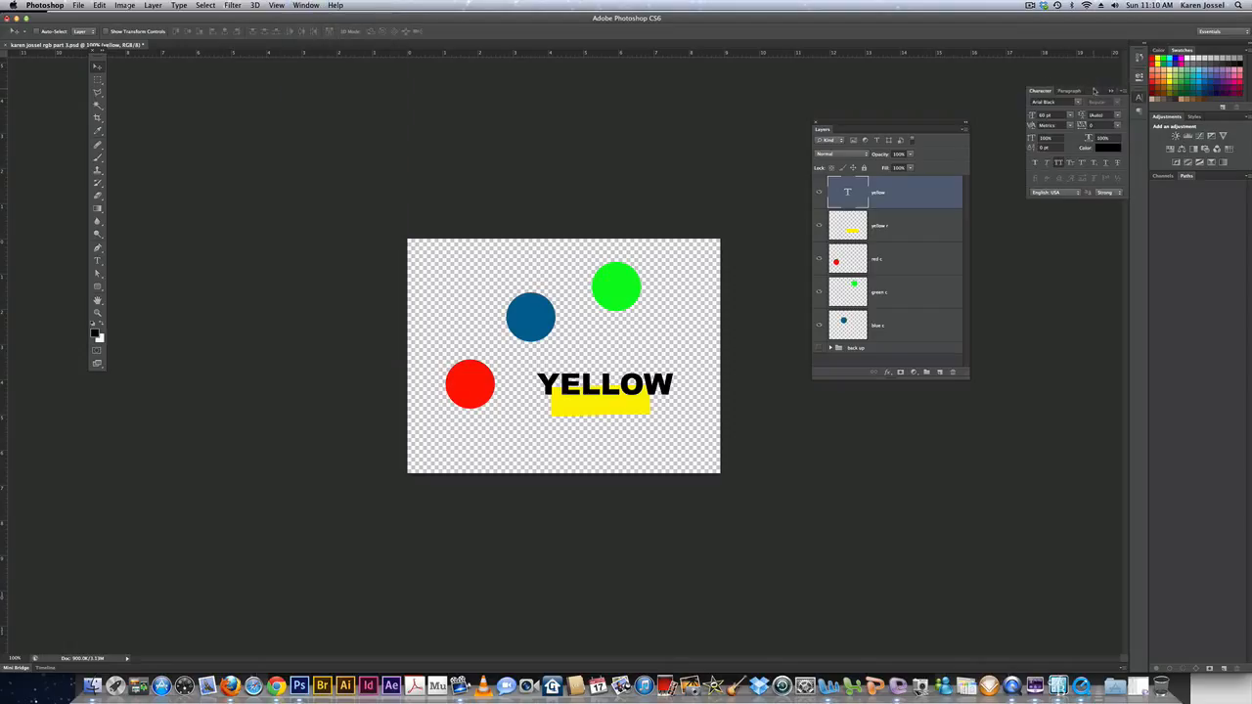
left_click_drag(1095, 90, 287, 98)
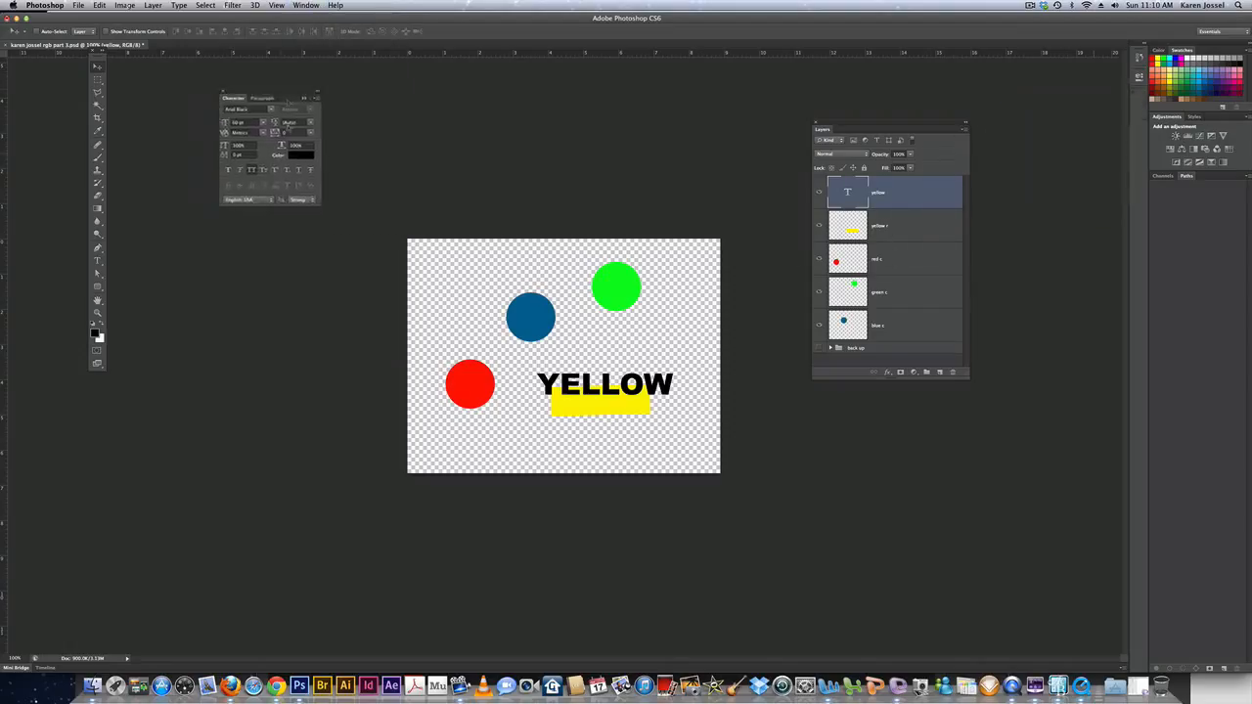
Step: Left-align the YELLOW text and move it back over the yellow rectangle
left_click(261, 98)
left_click(230, 111)
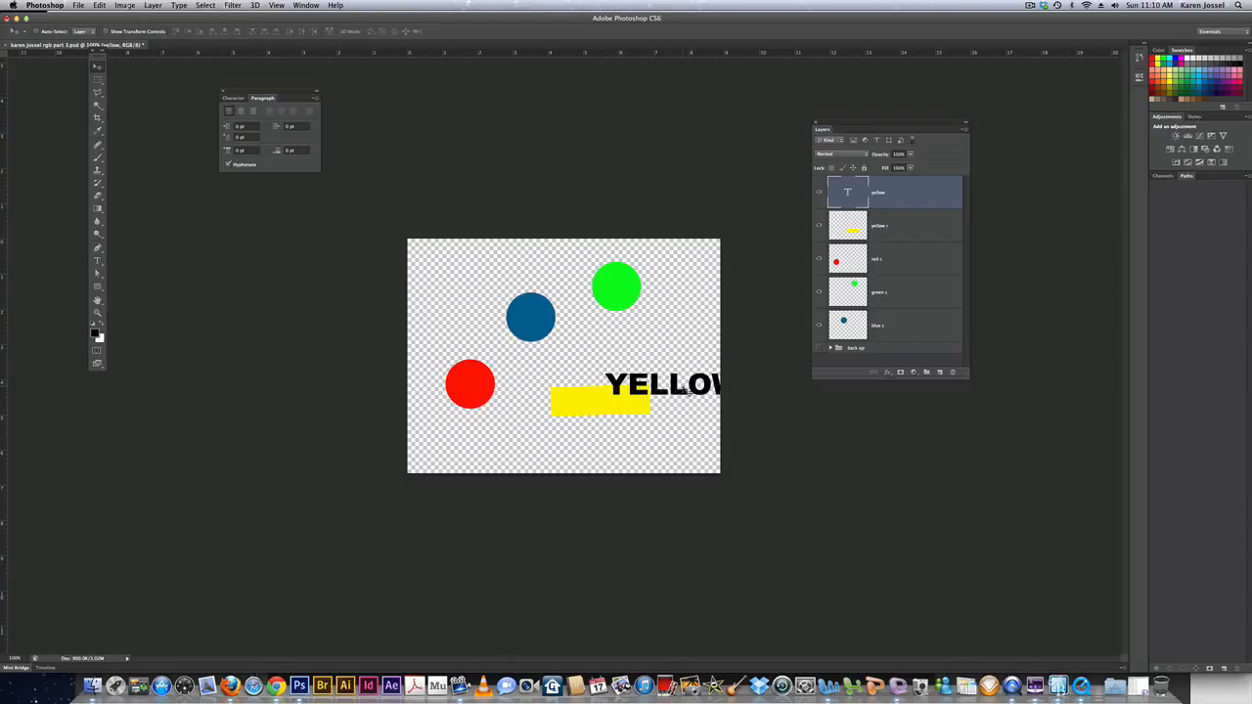
left_click_drag(686, 384, 611, 383)
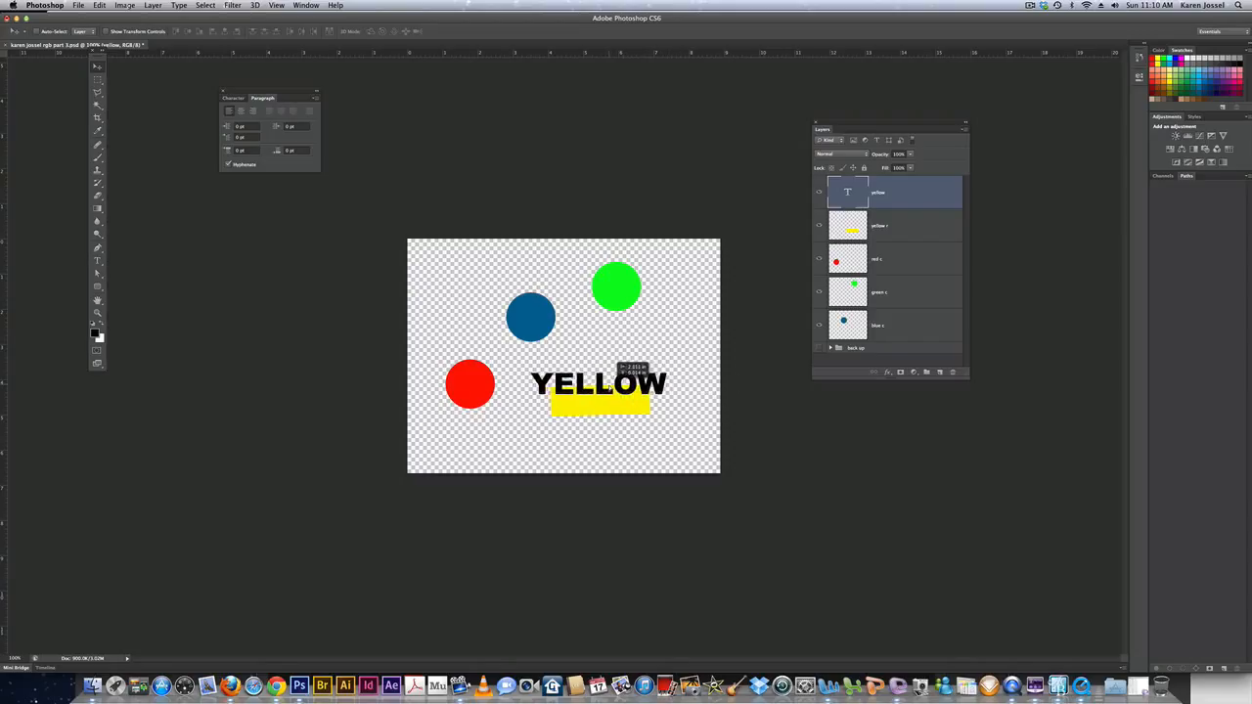
Step: Try purple and lime green on the YELLOW text, and set its colour to blue (#1044ed)
left_click(234, 99)
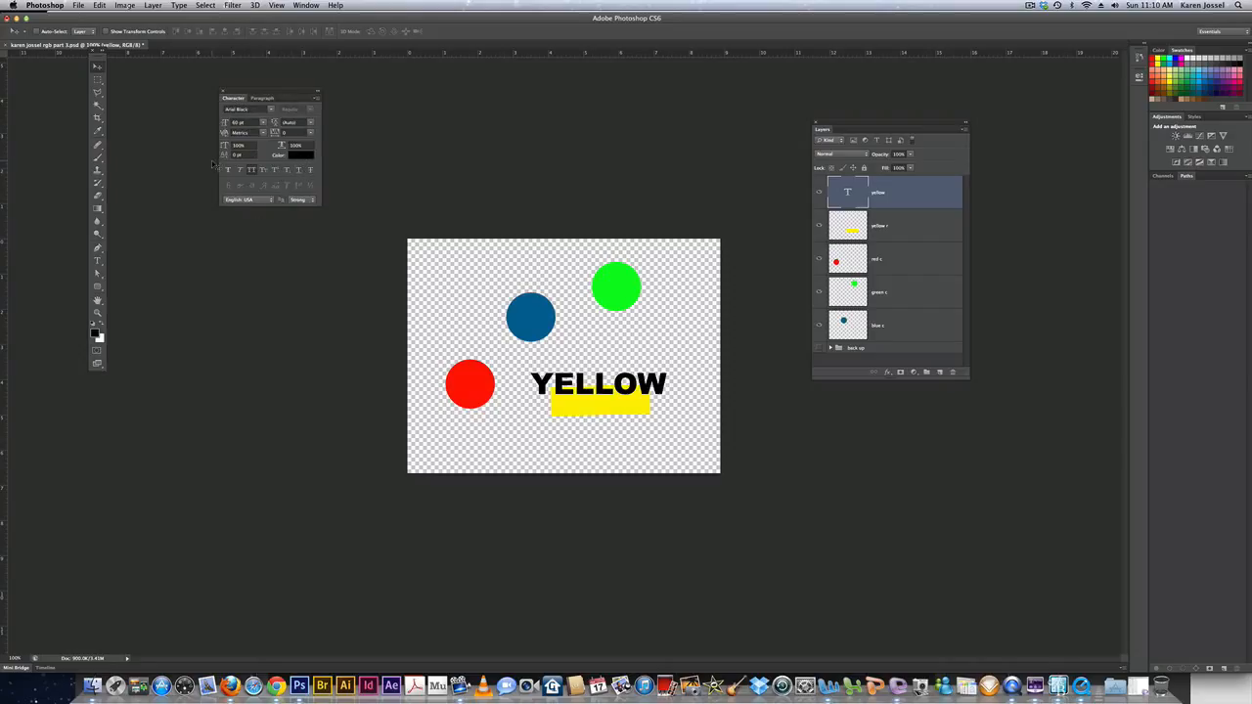
left_click(302, 159)
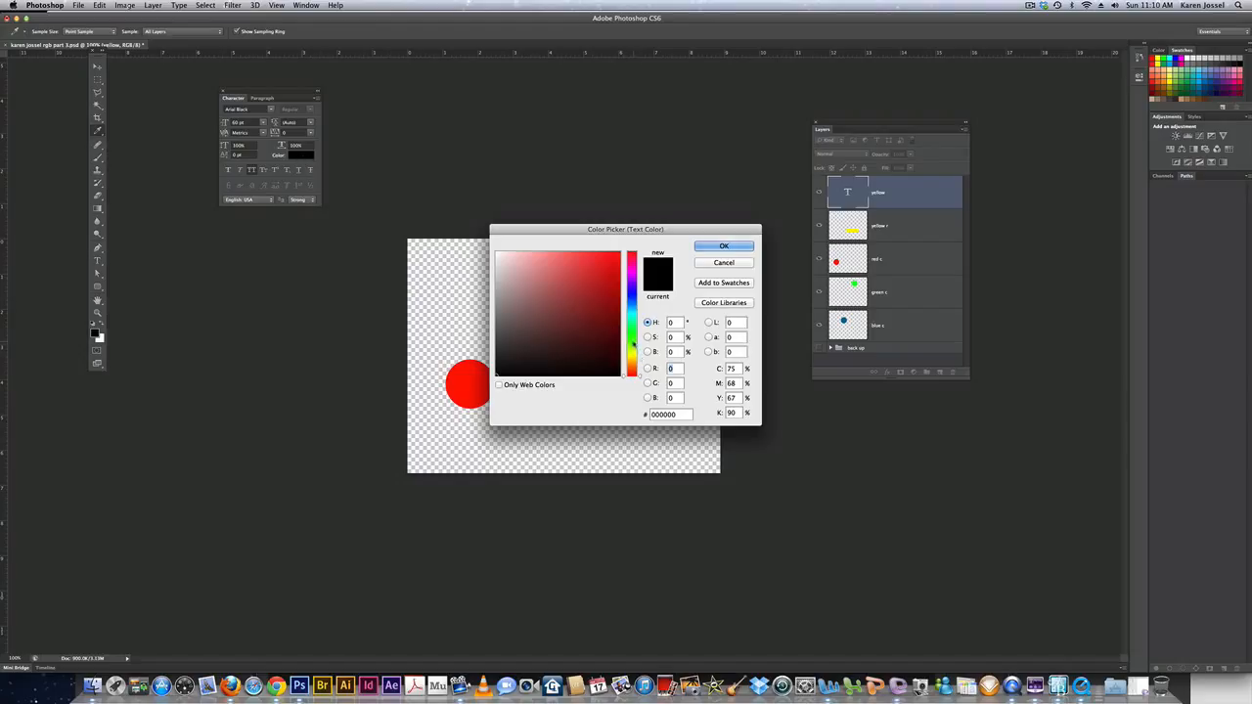
left_click(633, 279)
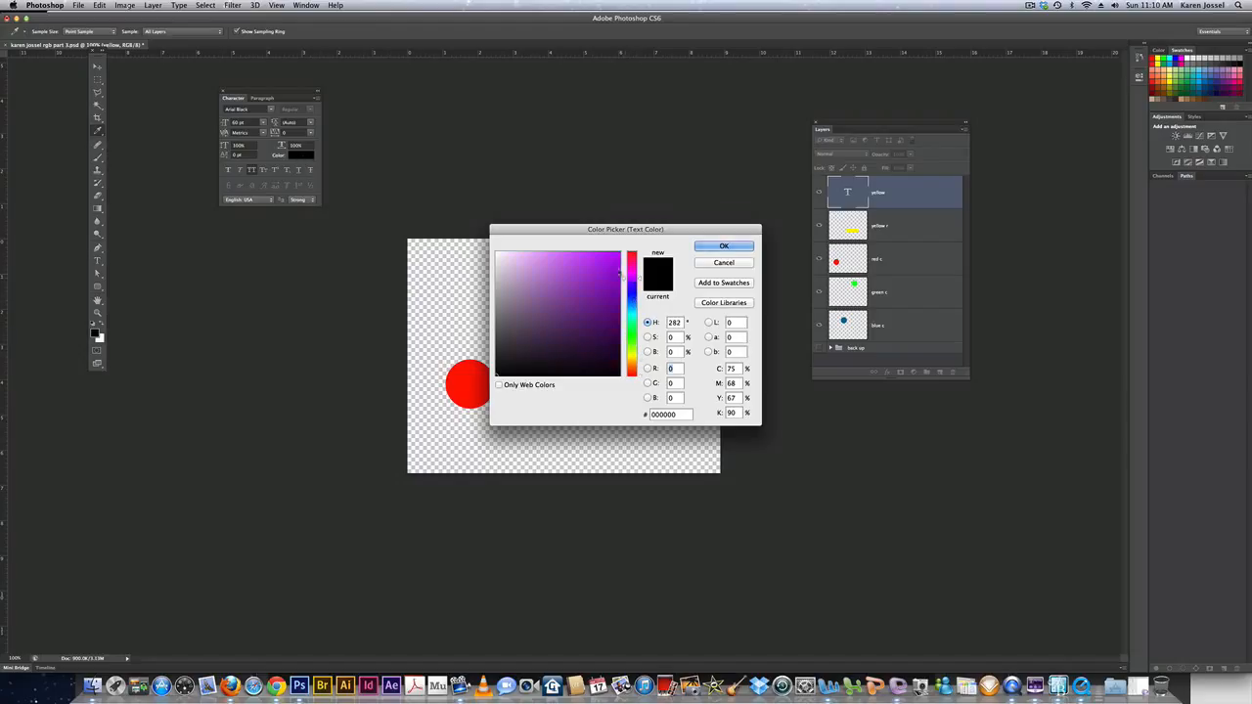
left_click(613, 280)
left_click_drag(634, 229, 886, 170)
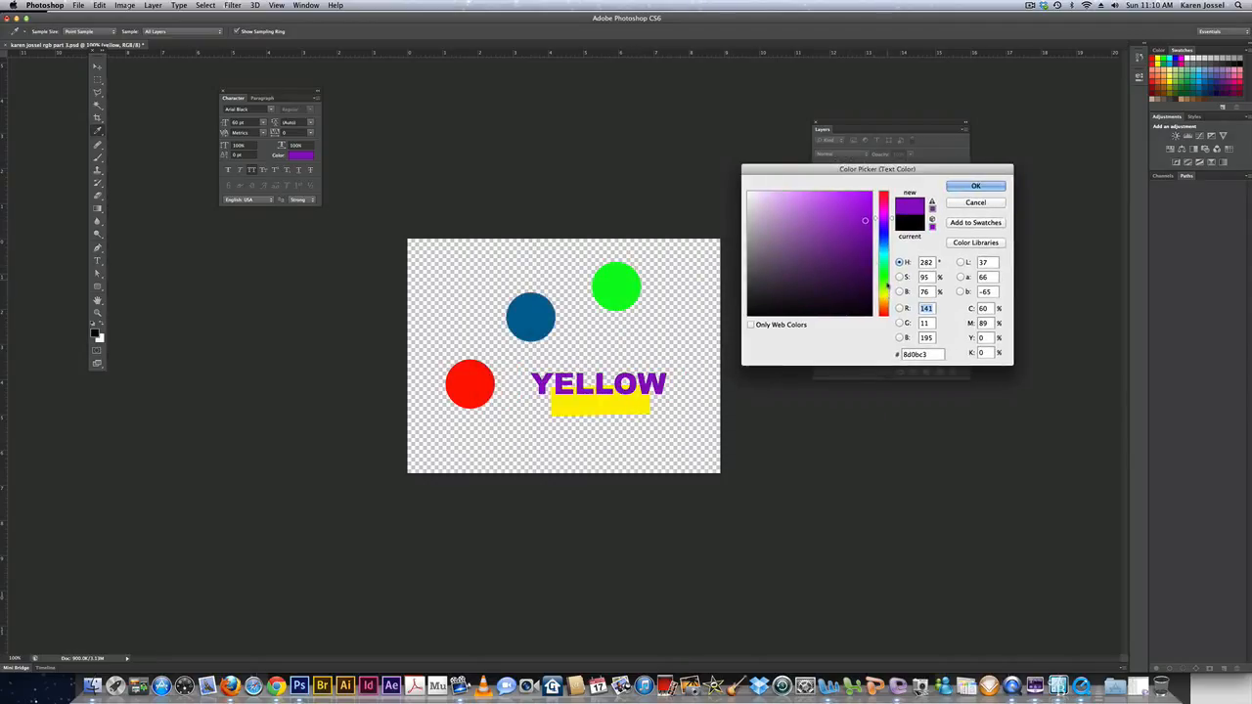
left_click(885, 290)
left_click(863, 201)
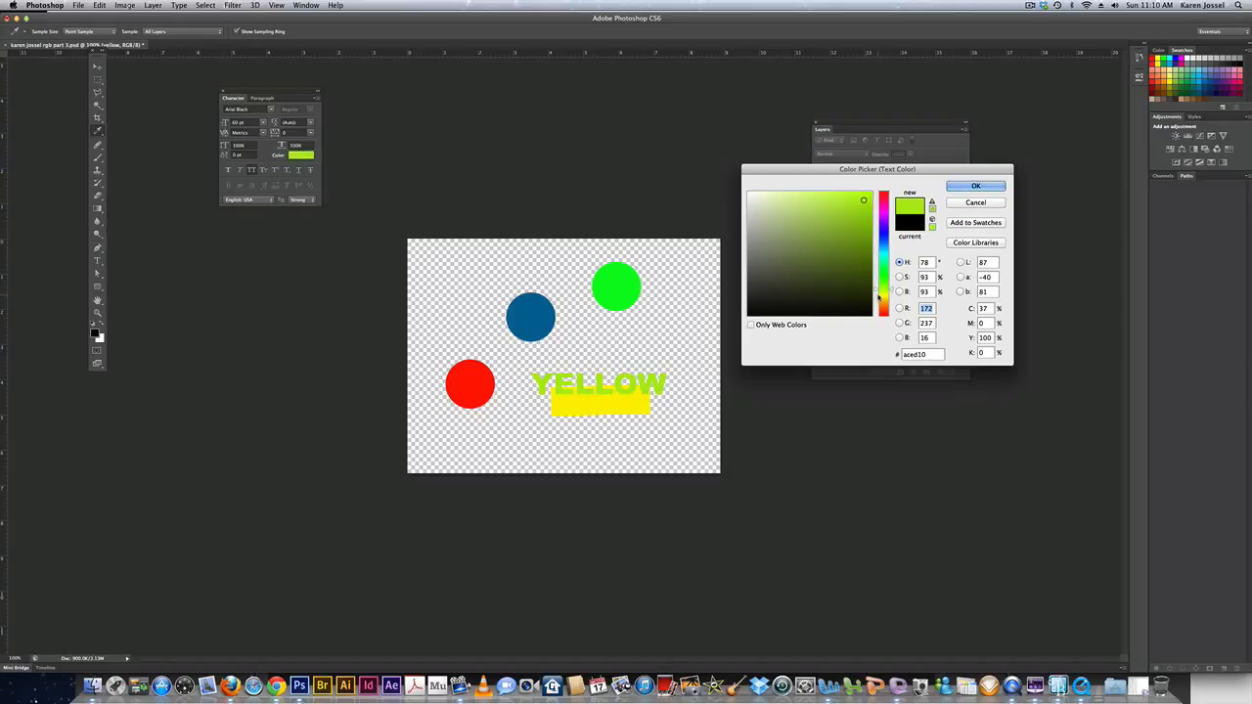
left_click_drag(878, 291, 883, 239)
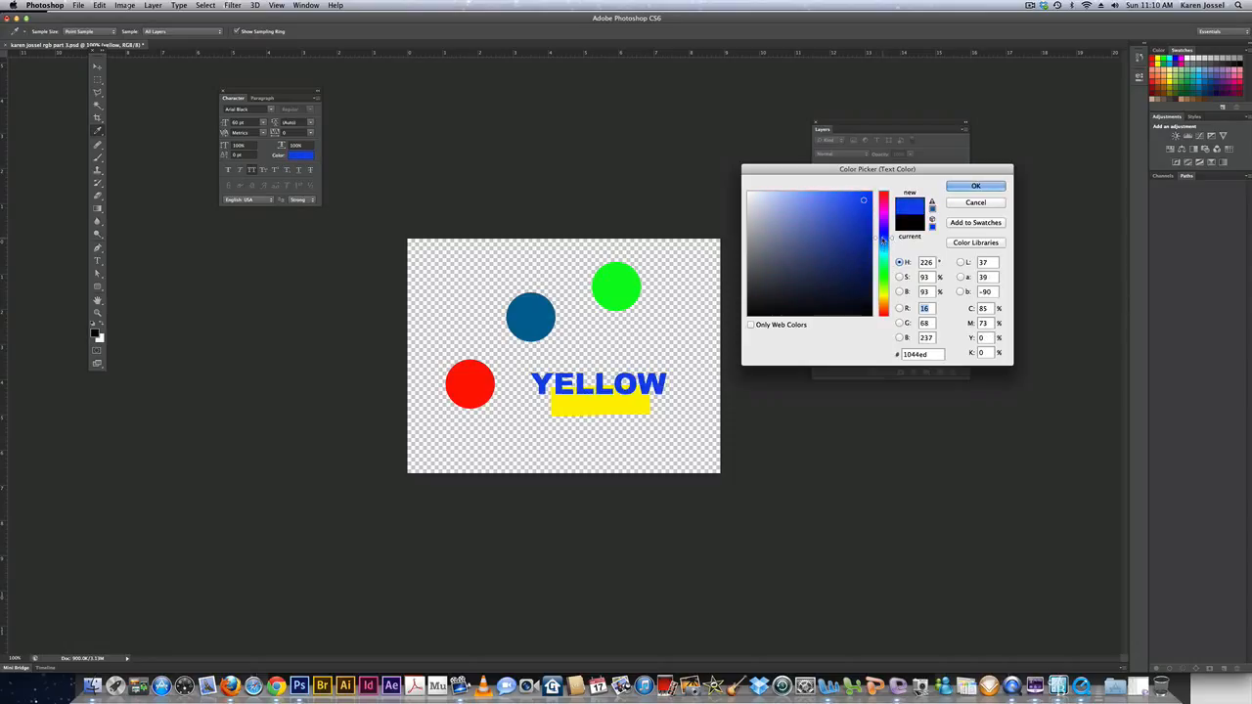
left_click(975, 187)
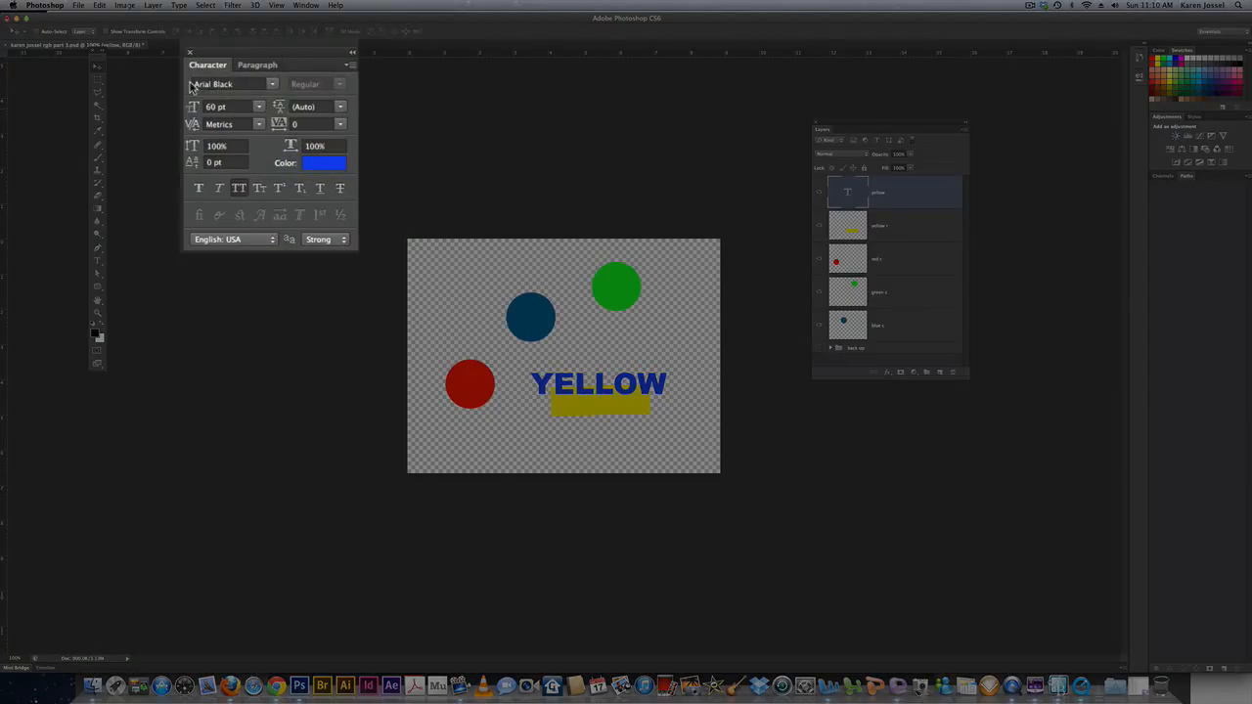
Step: Set the YELLOW text's font size to 67 pt
left_click(260, 109)
left_click(260, 109)
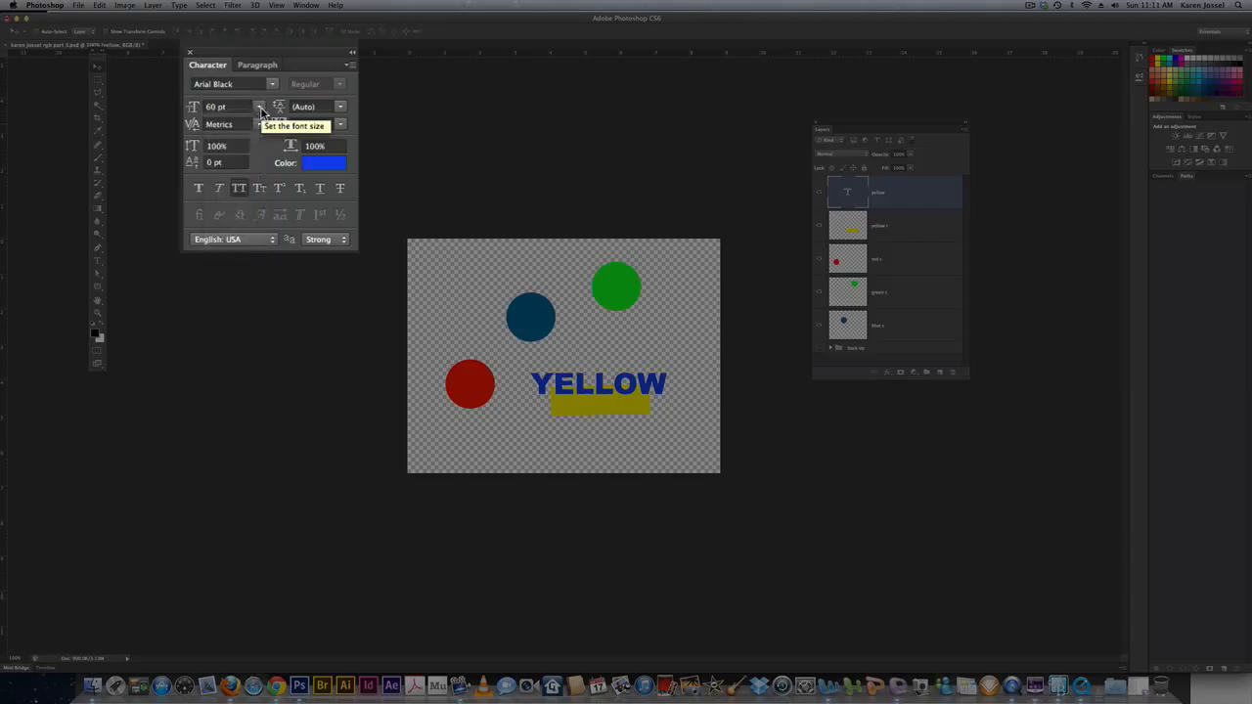
left_click(260, 108)
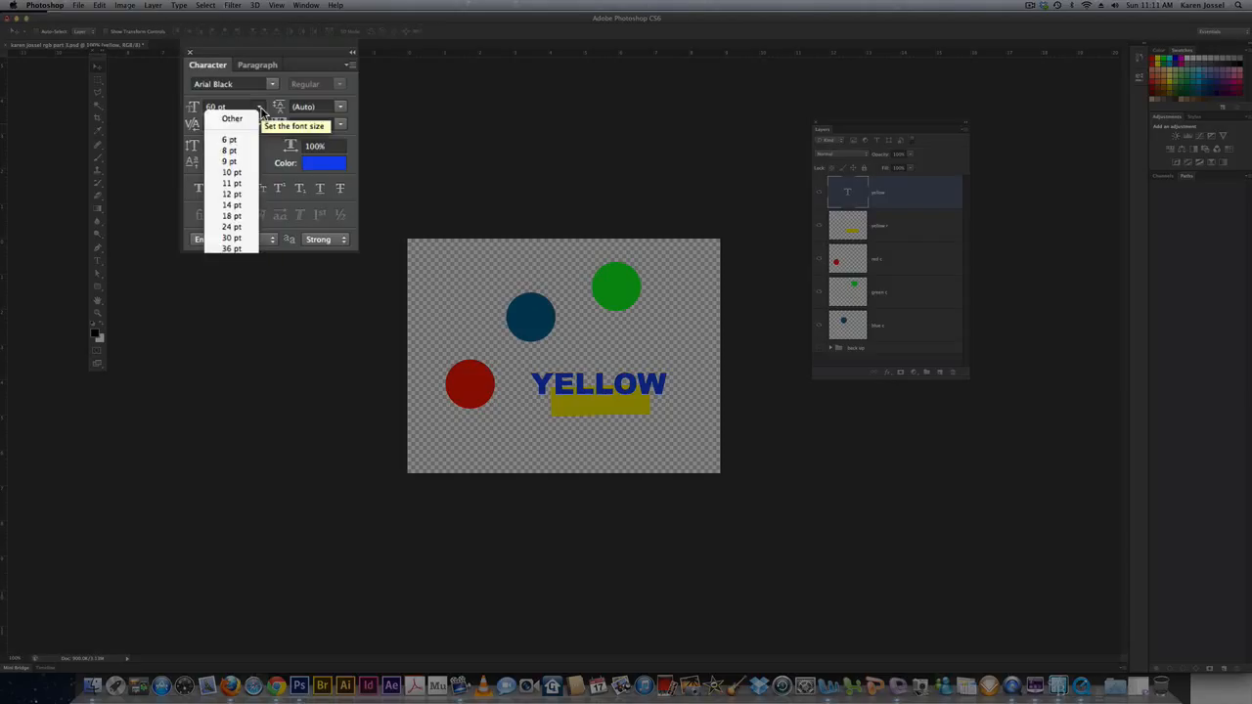
left_click(260, 109)
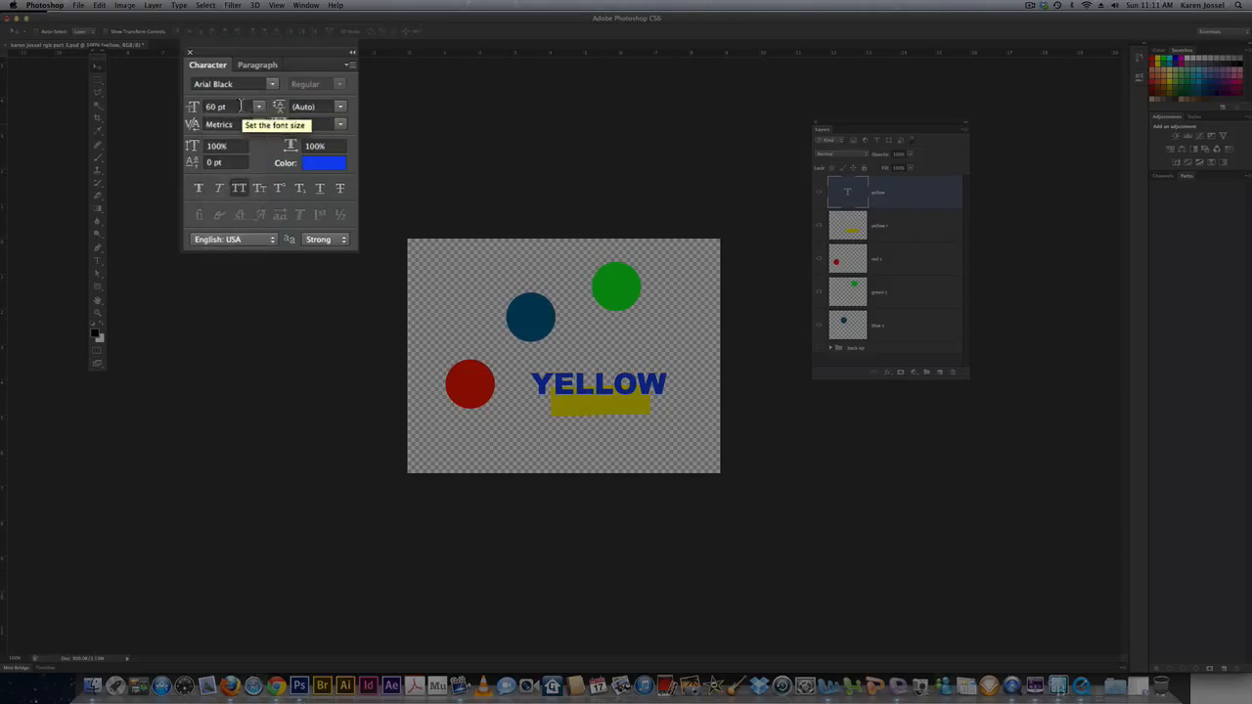
left_click(239, 107)
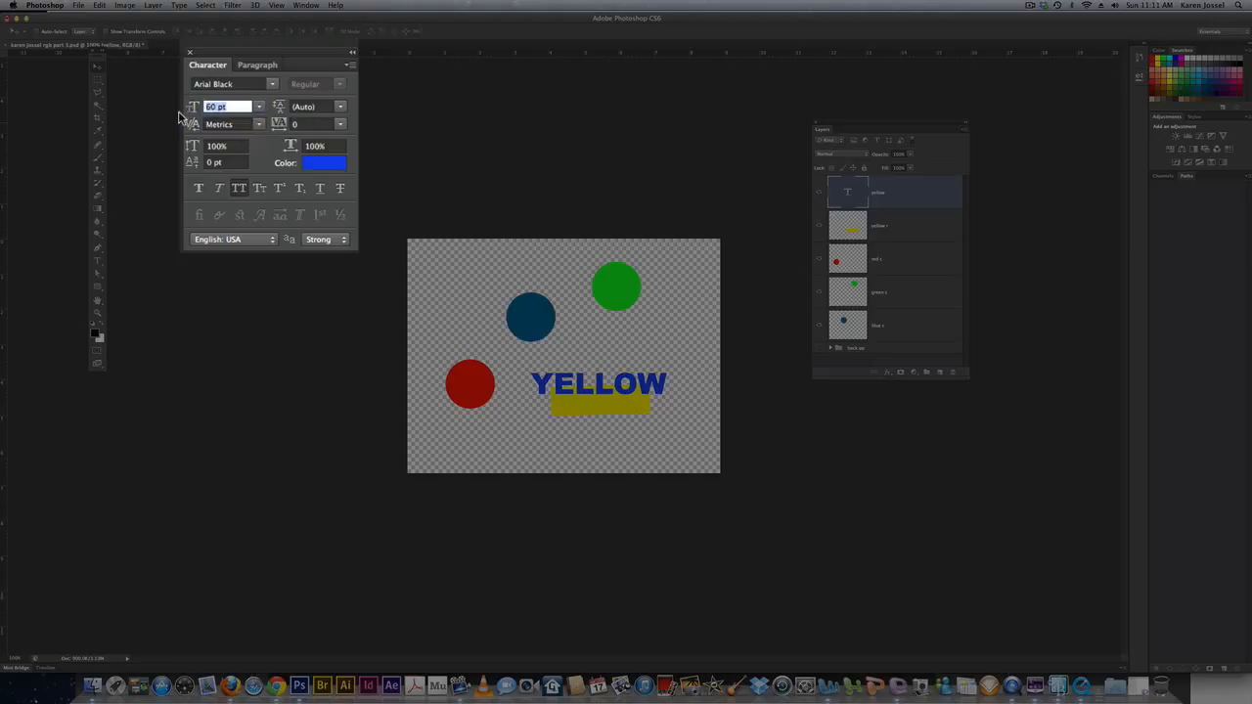
type("67")
key("Return")
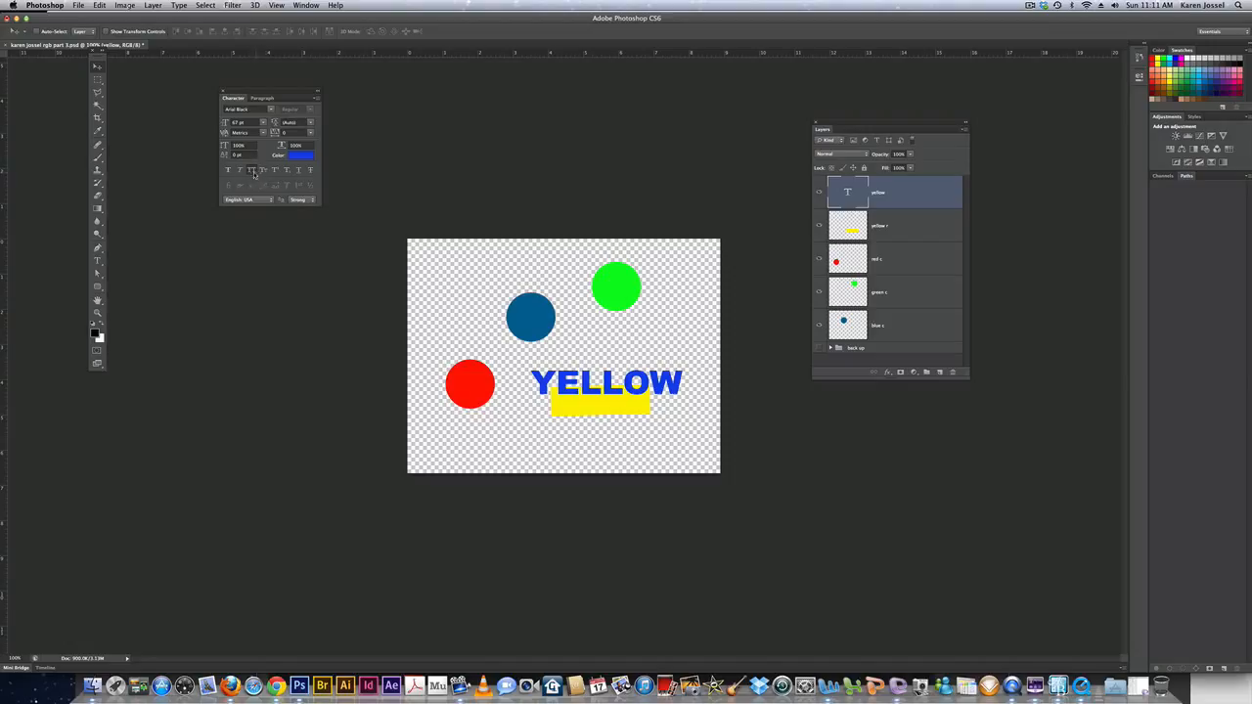
Step: Turn off All Caps for the yellow text and reposition it over the yellow rectangle
left_click(253, 172)
left_click(252, 172)
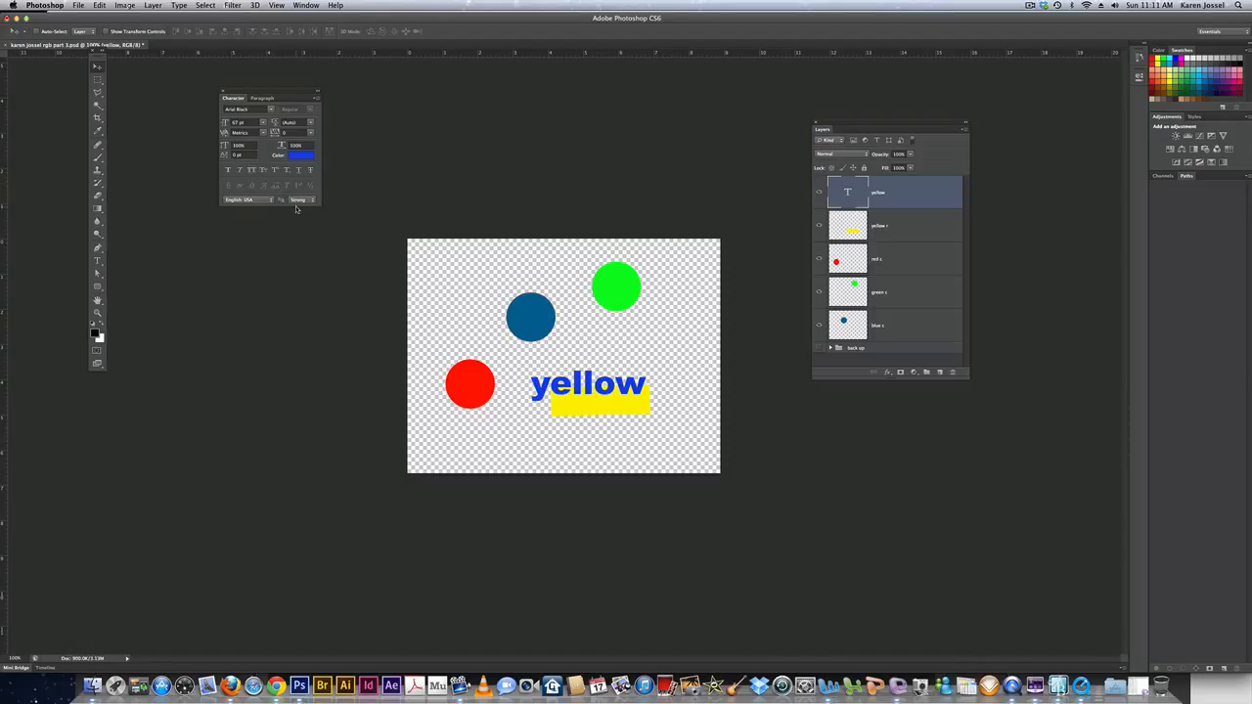
left_click_drag(587, 390, 599, 396)
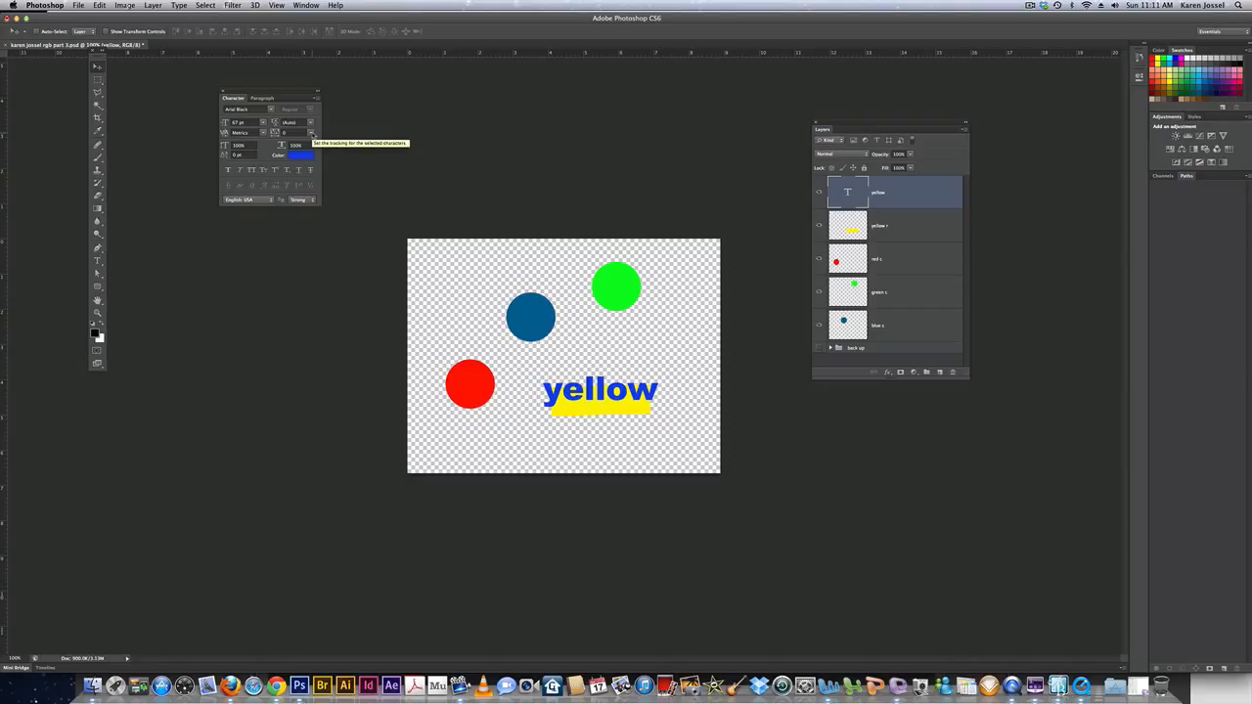
Step: Try a tracking of 200 on the yellow text, and set its tracking to -100
left_click(311, 133)
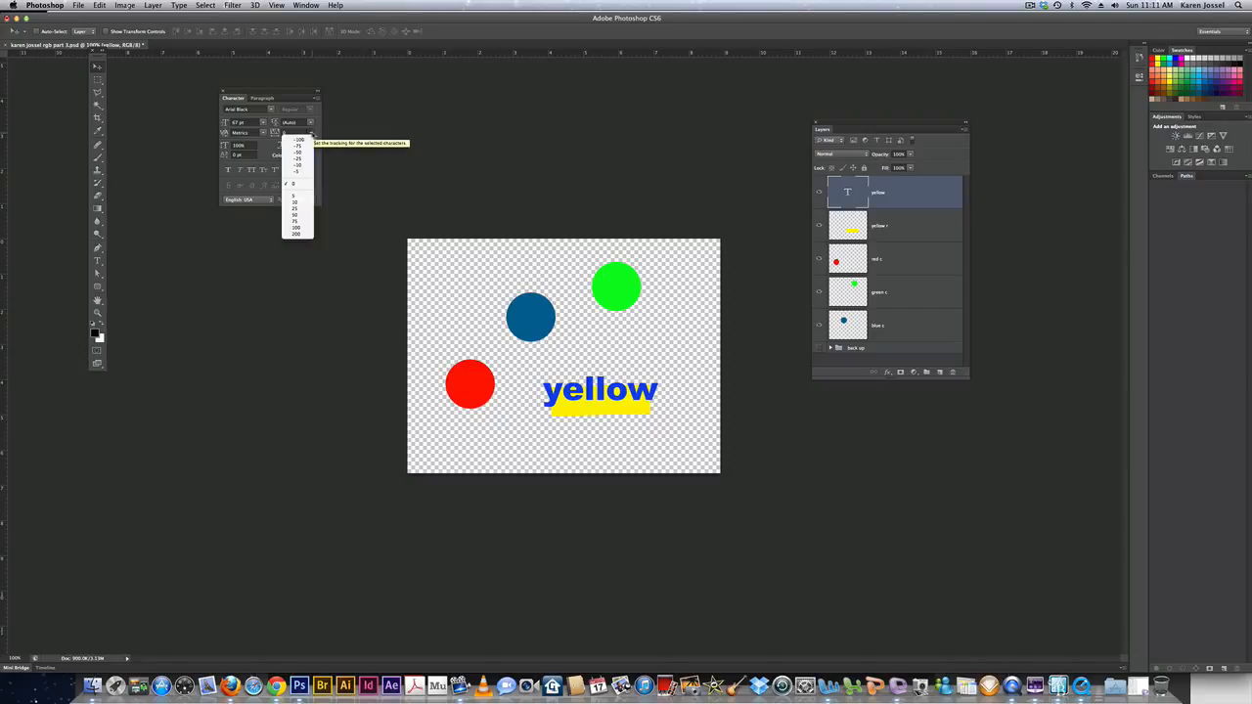
left_click(297, 235)
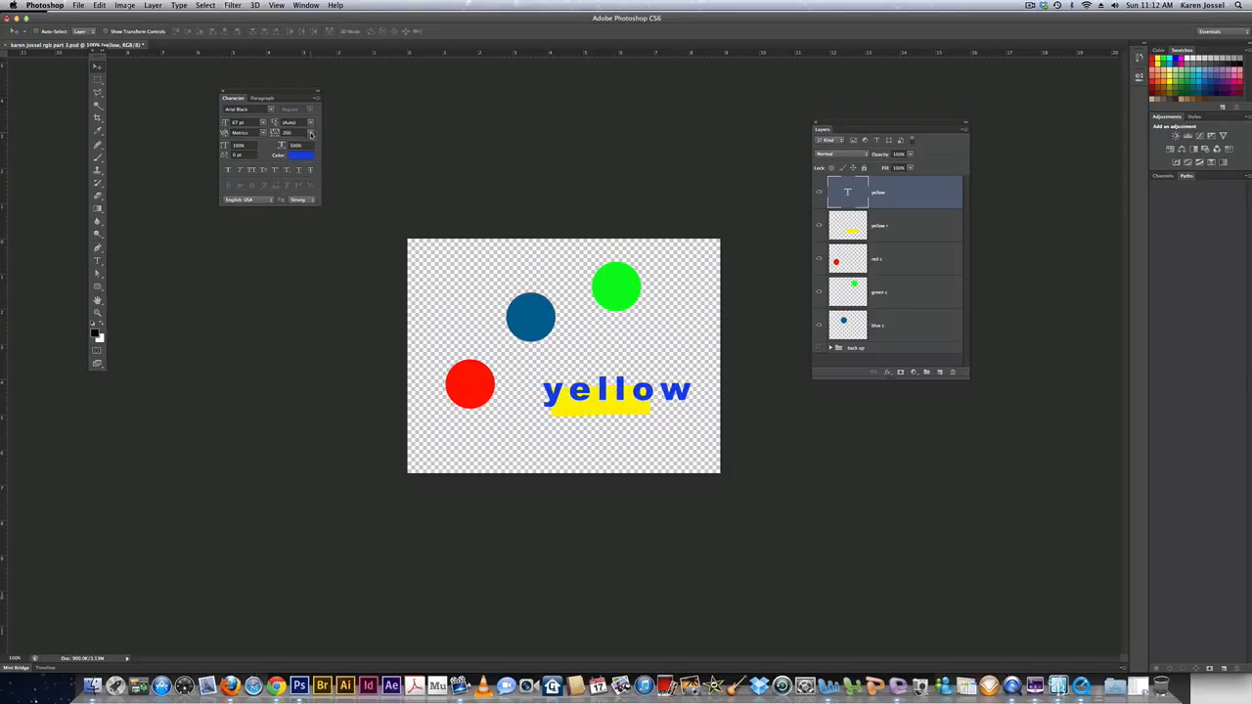
left_click(310, 133)
left_click(310, 140)
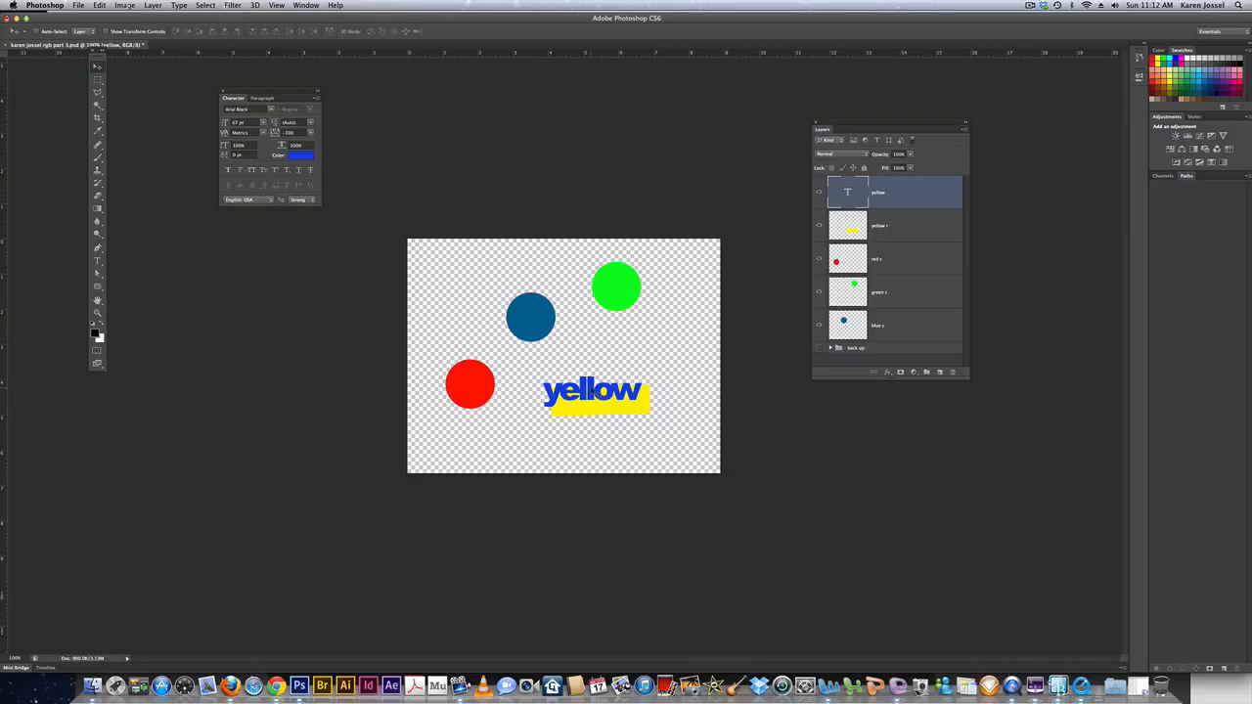
Step: Widen the kerning between the second l and the o in the yellow text to 100
left_click(97, 260)
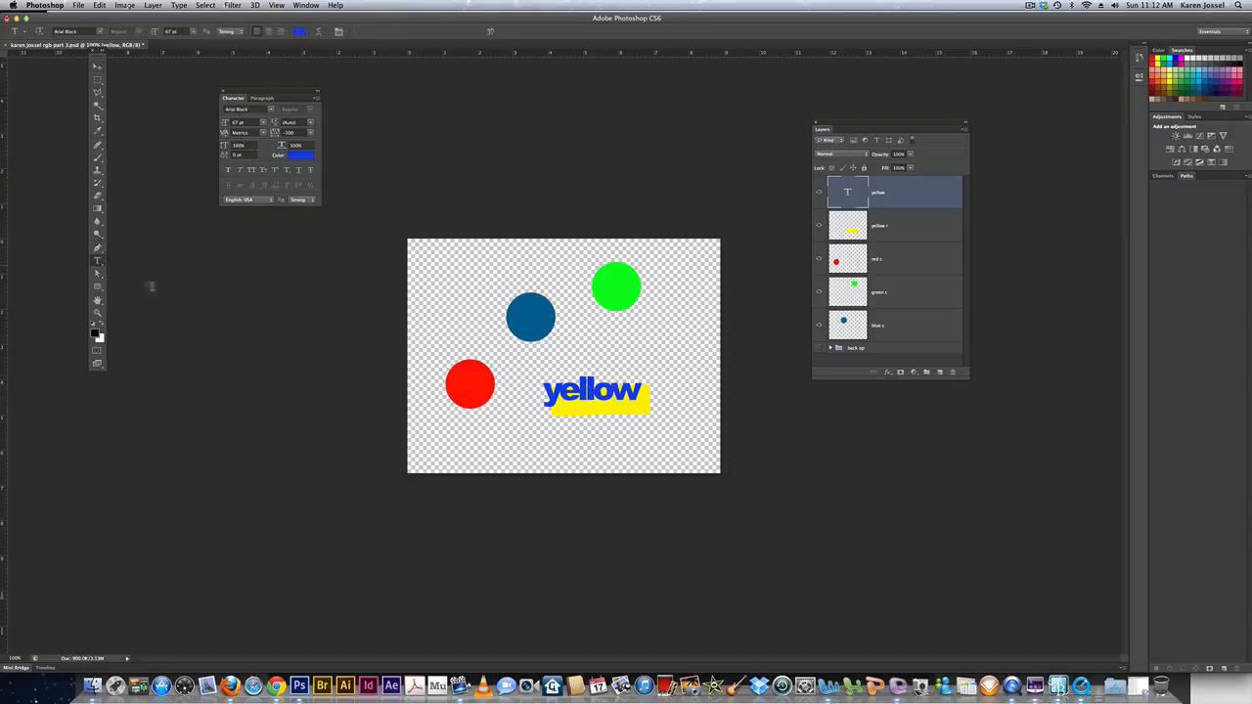
left_click(592, 396)
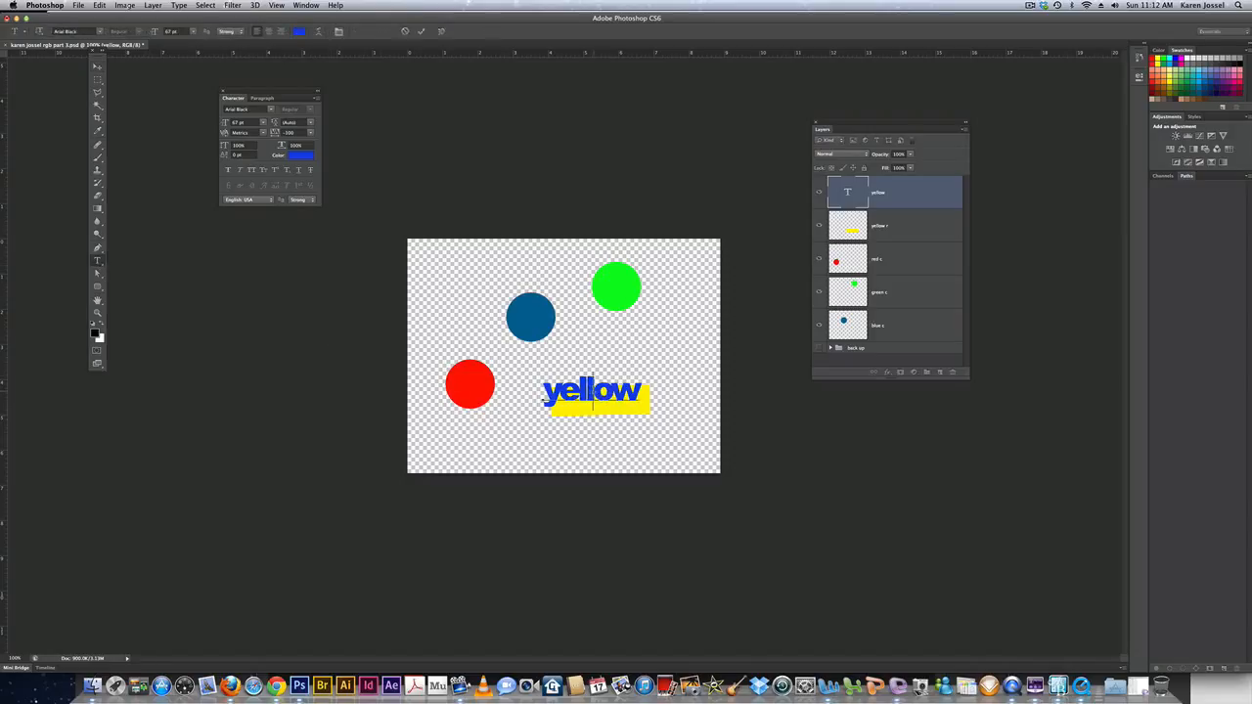
key("alt")
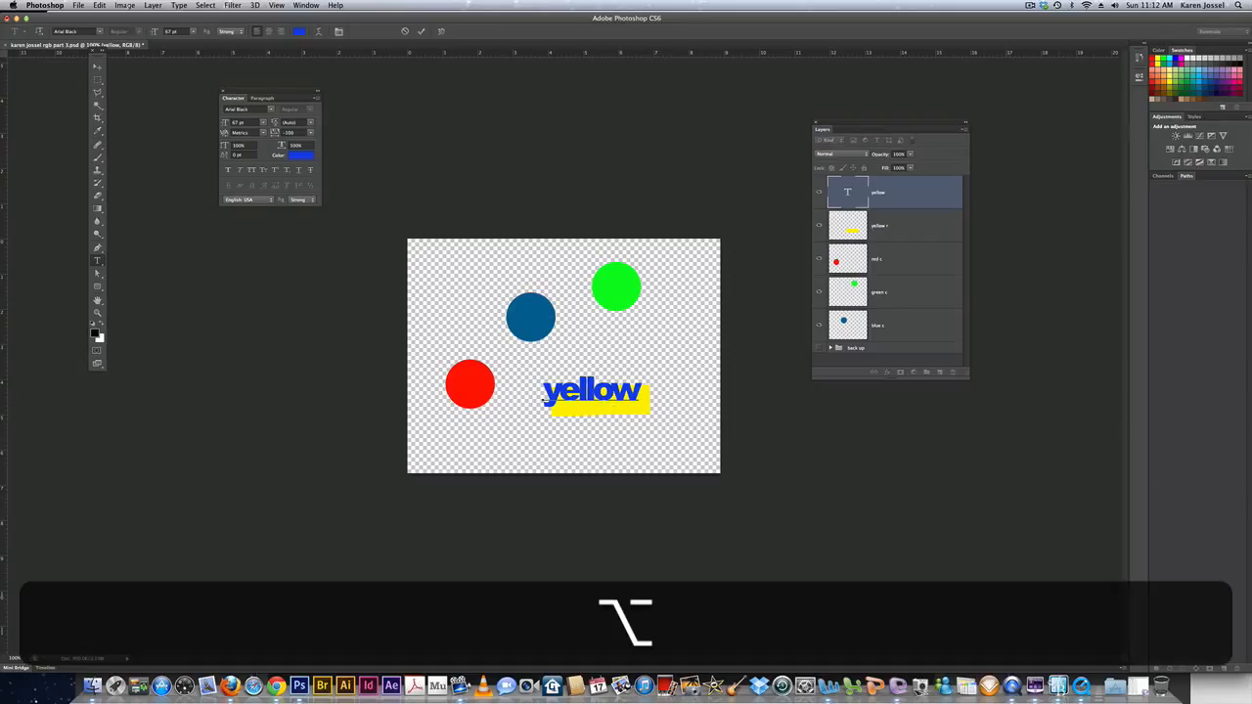
key("alt+Right")
key("alt+Right")
key("alt+Right")
key("alt+Right")
key("alt+Right")
key("alt+Right")
key("alt+Right")
key("alt+Right")
key("alt+Right")
key("alt+Right")
key("alt+Right")
key("alt+Right")
key("alt+Right")
key("alt+Right")
key("alt+Right")
key("alt+Right")
key("alt+Right")
key("alt+Right")
key("alt+Right")
key("alt+Right")
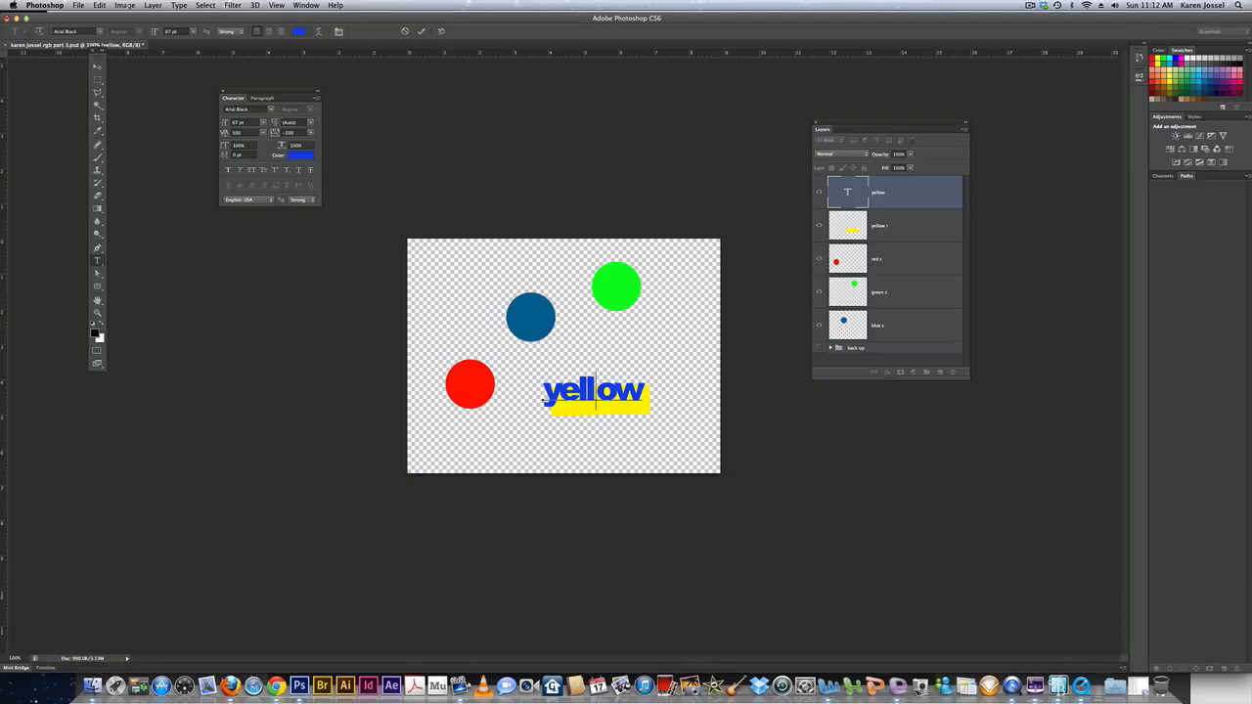
left_click(422, 32)
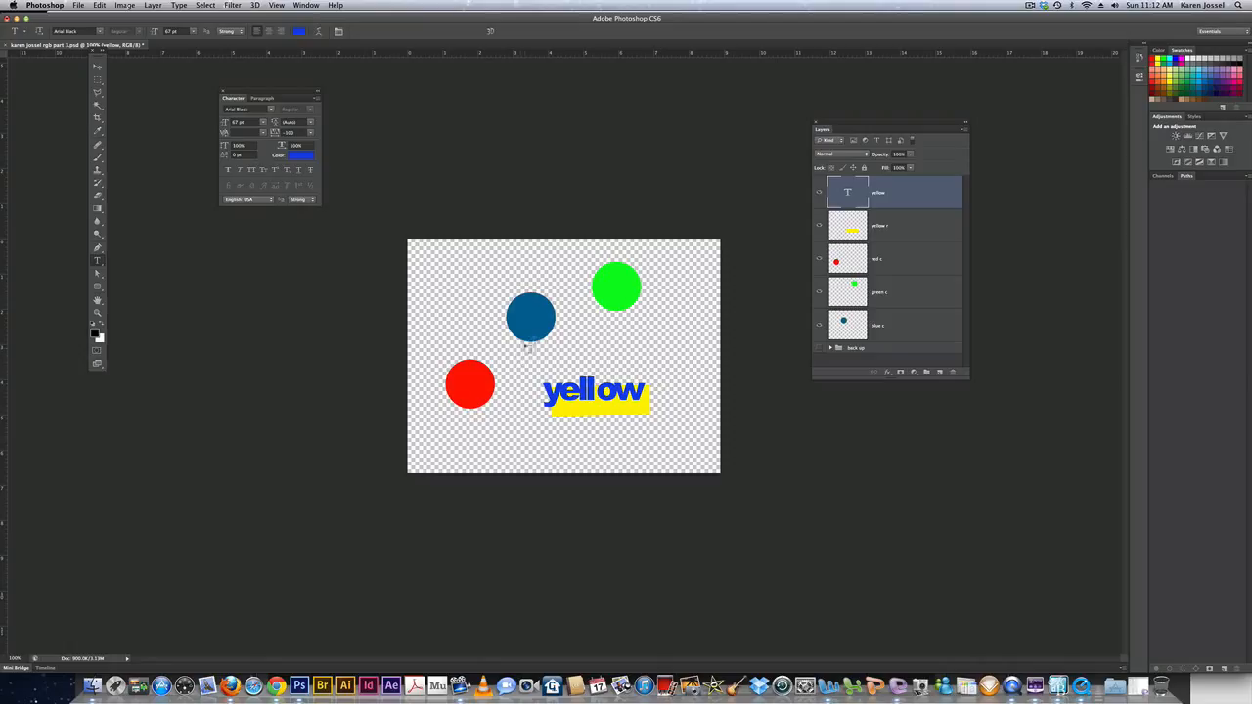
Step: Add the text blue on its own layer just above the blue circle
left_click(495, 288)
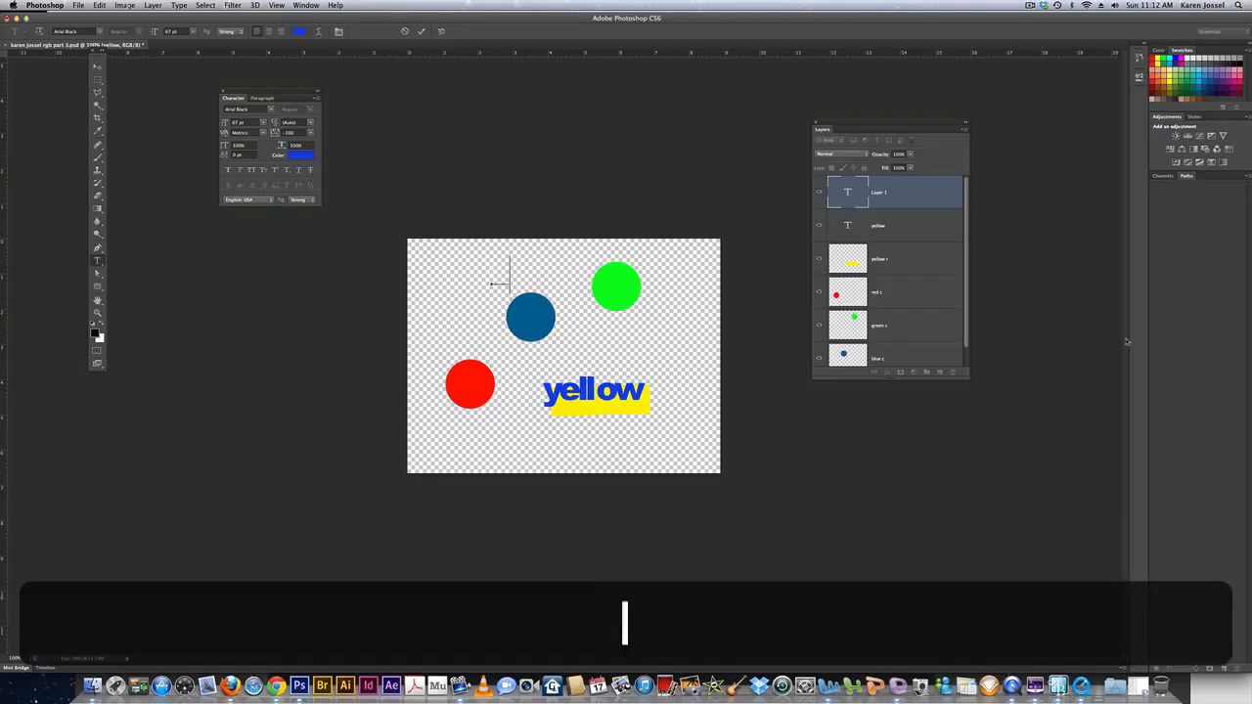
type("blue")
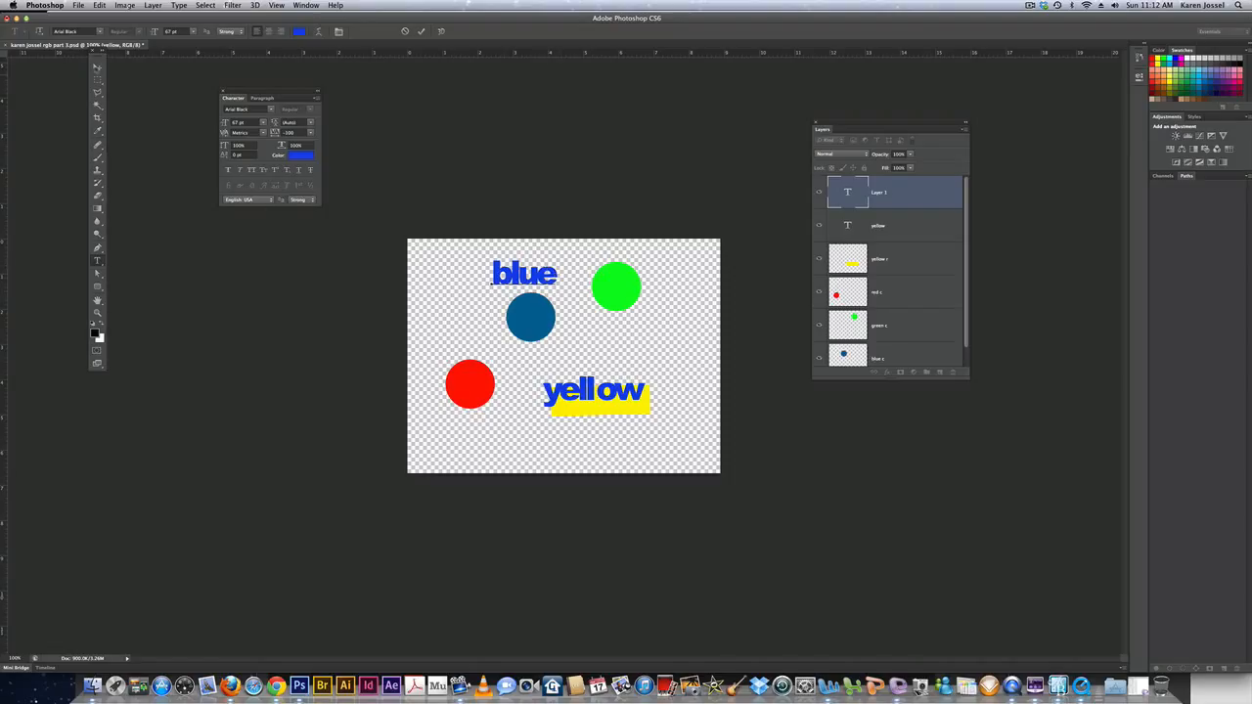
left_click(97, 67)
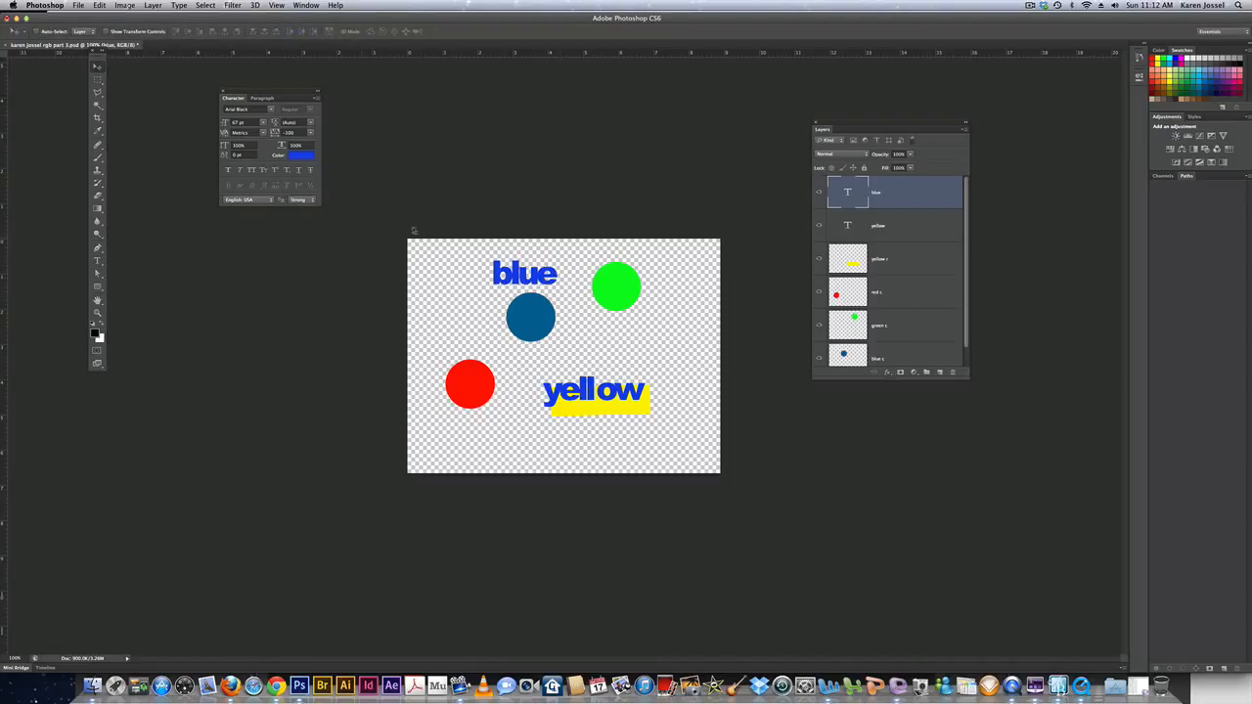
Step: Add the text red on its own layer over the red circle
key("t")
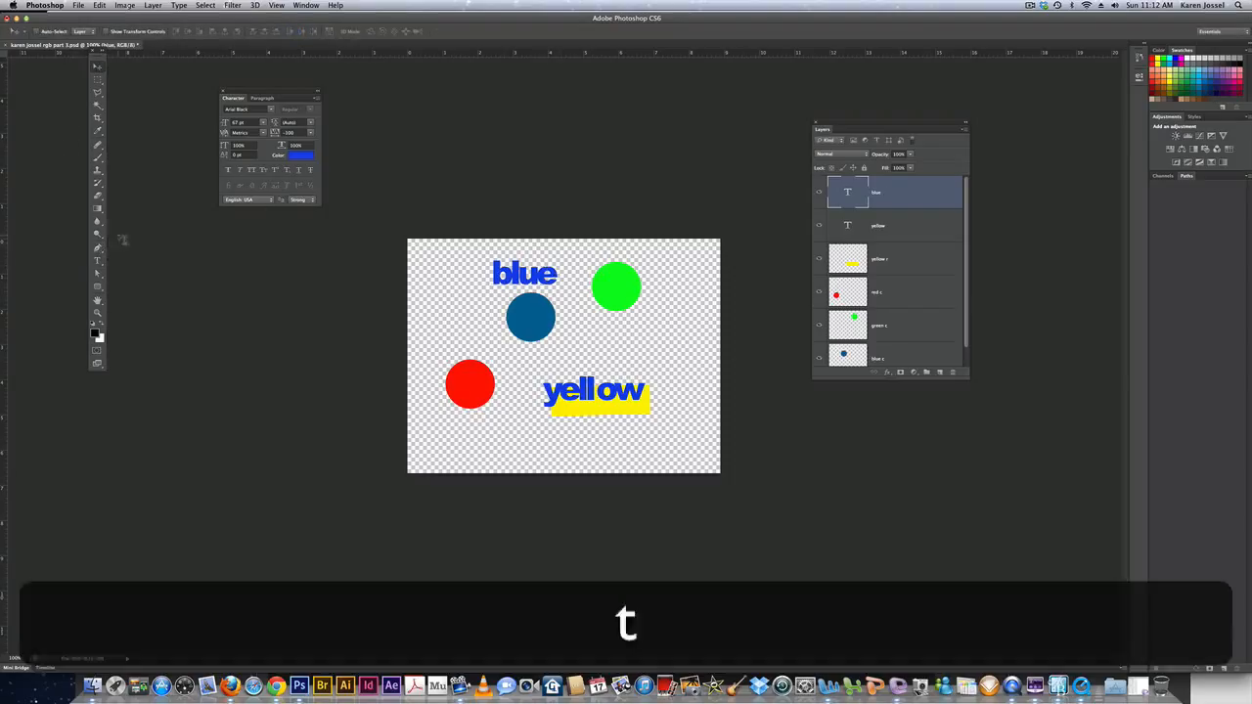
left_click(441, 383)
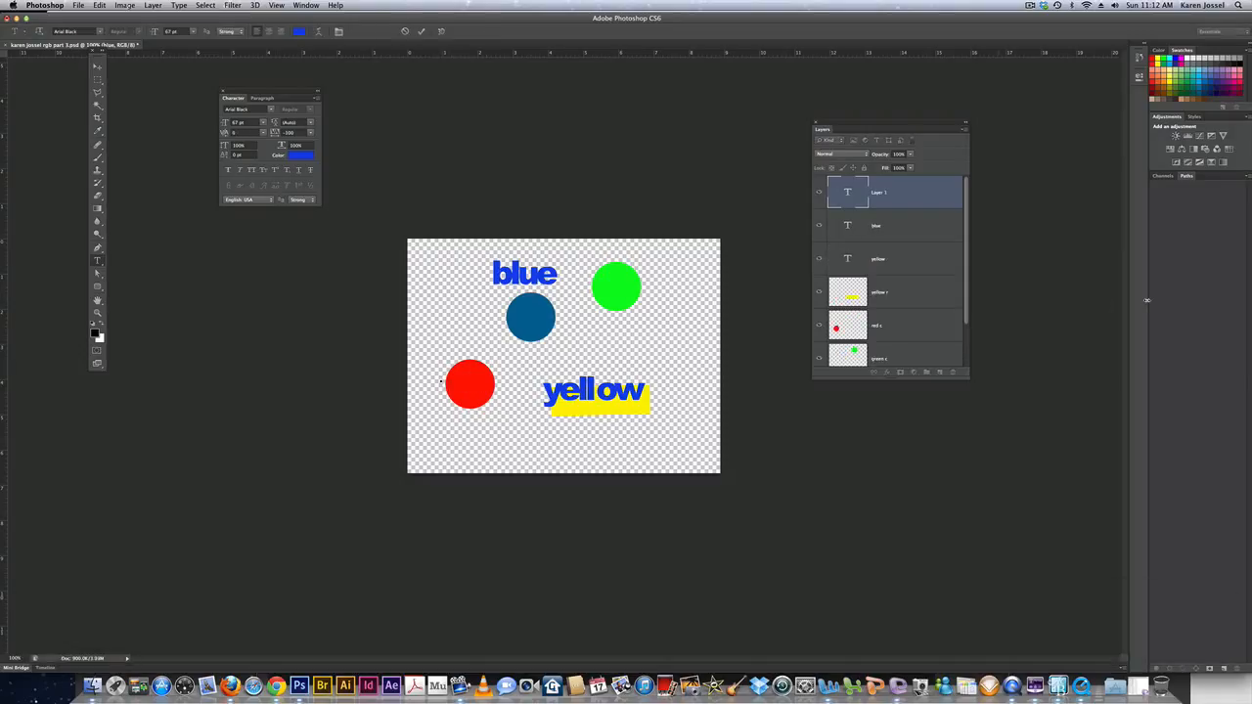
type("red")
left_click(97, 66)
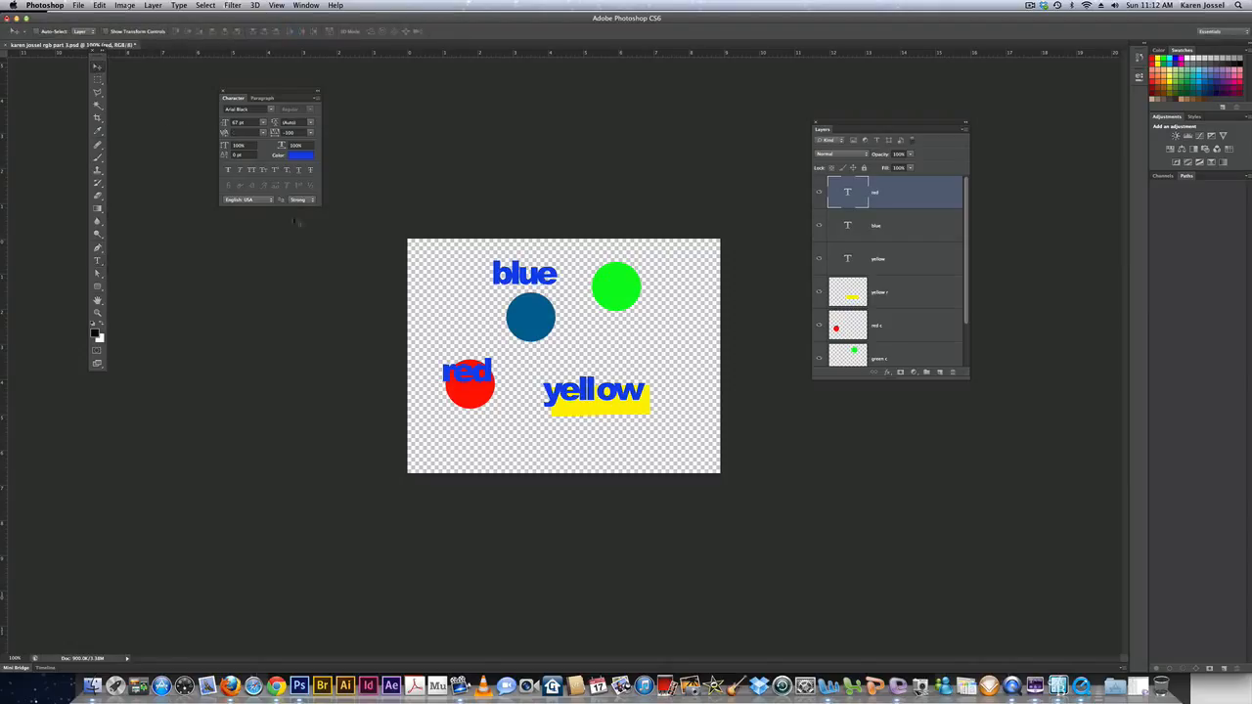
Step: Add the text green on its own layer, starting over the green circle
key("t")
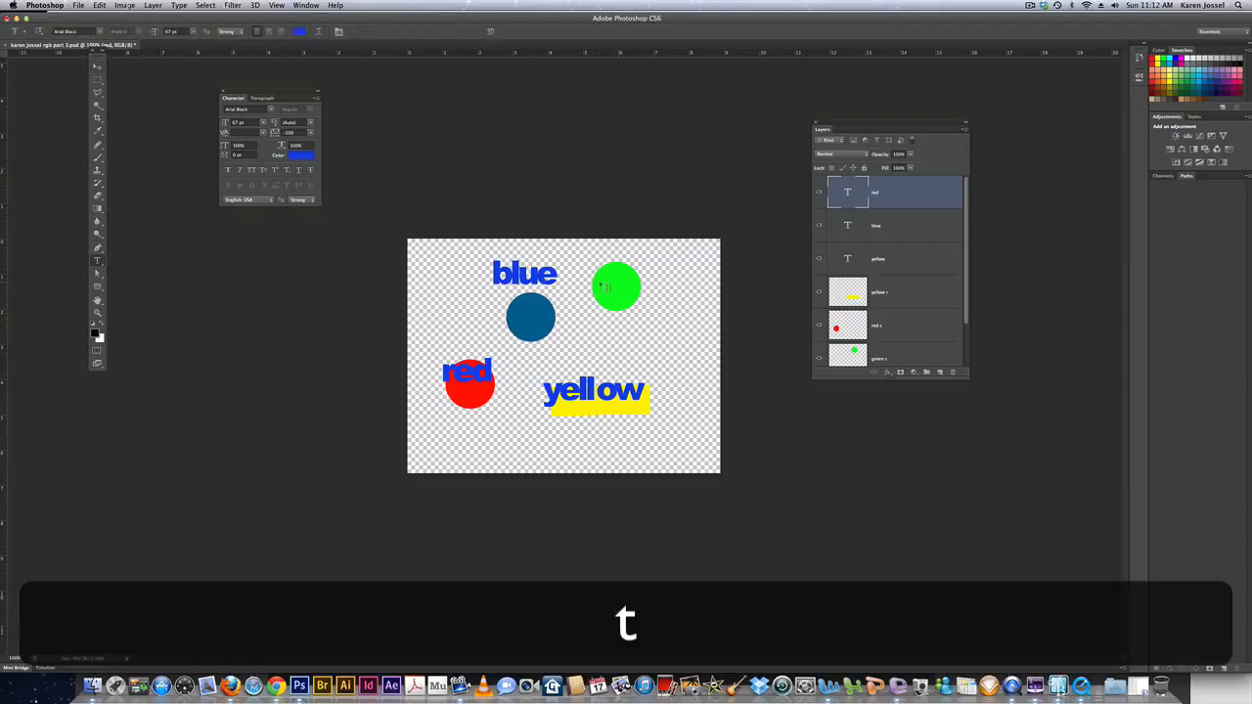
left_click(604, 286)
type("green")
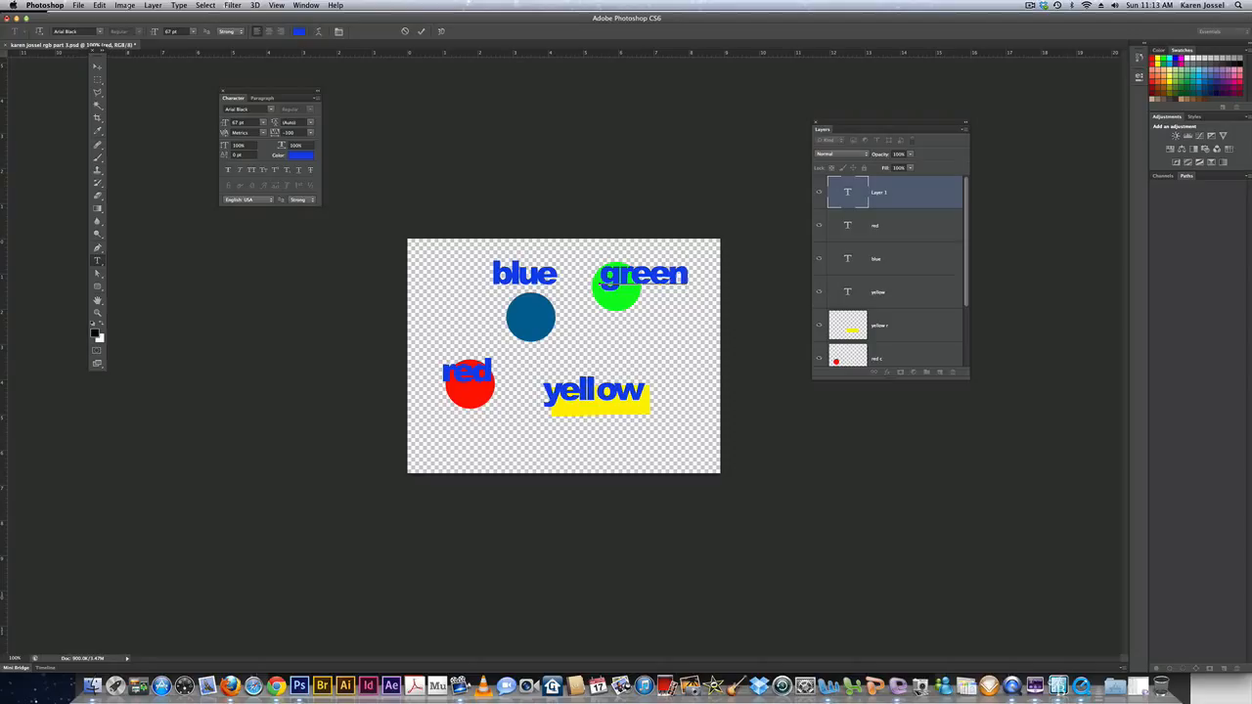
key("ctrl+Return")
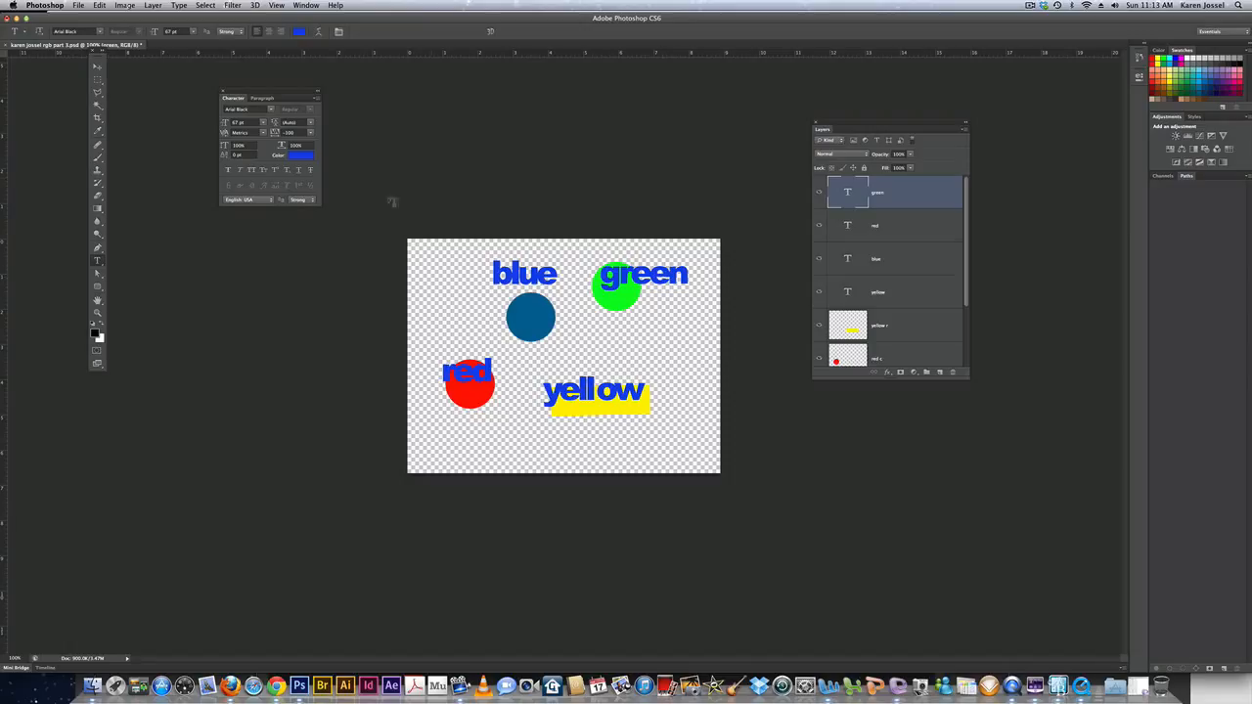
Step: Set the green text's tracking to -5 and its colour to magenta (#ed10e5)
left_click(311, 133)
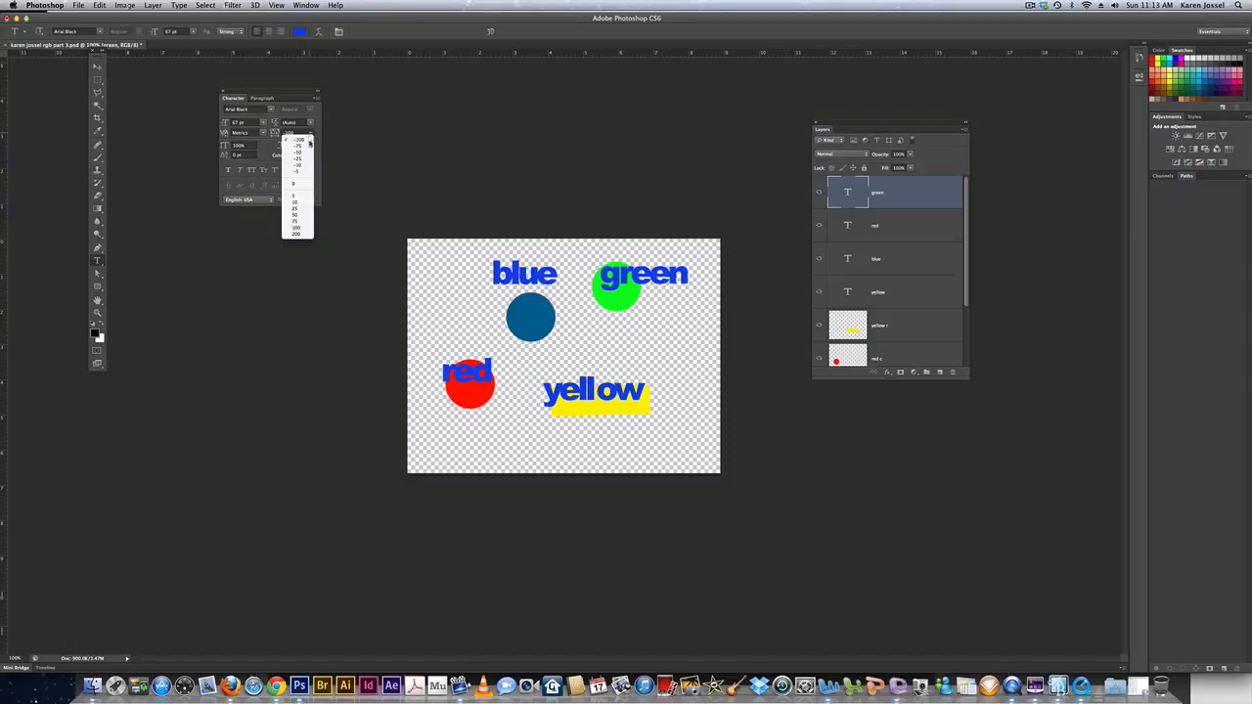
left_click(302, 171)
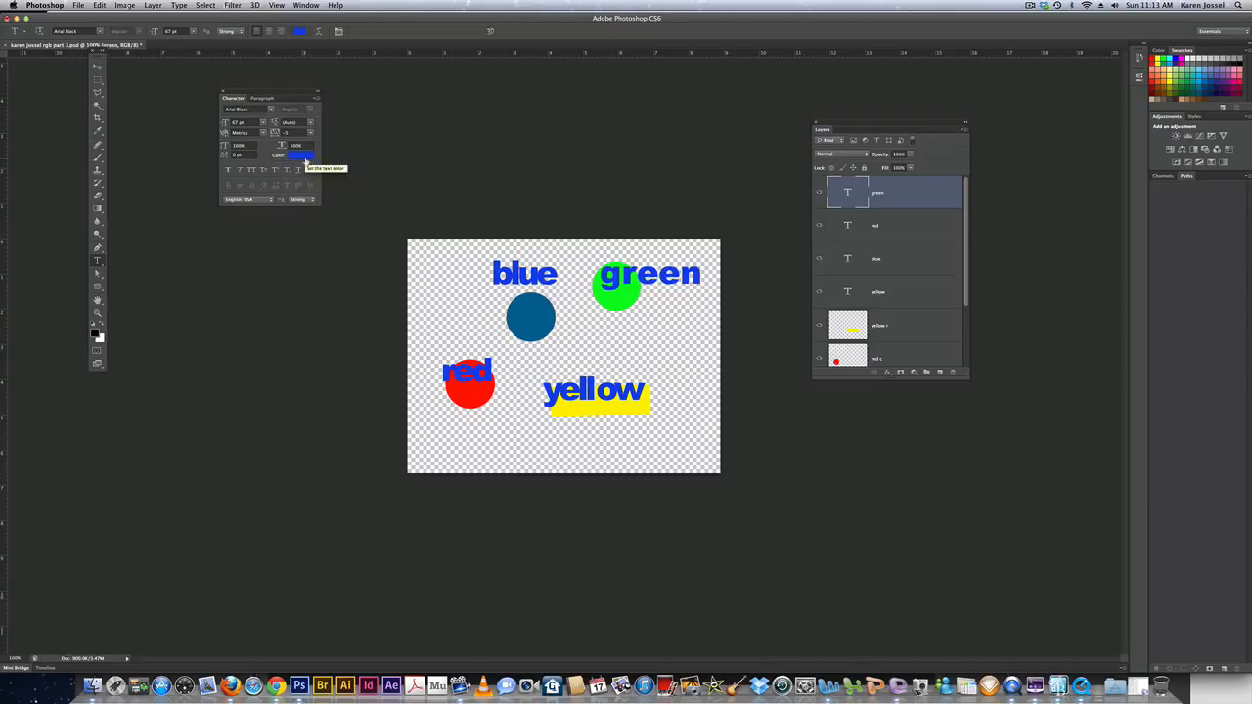
left_click(301, 155)
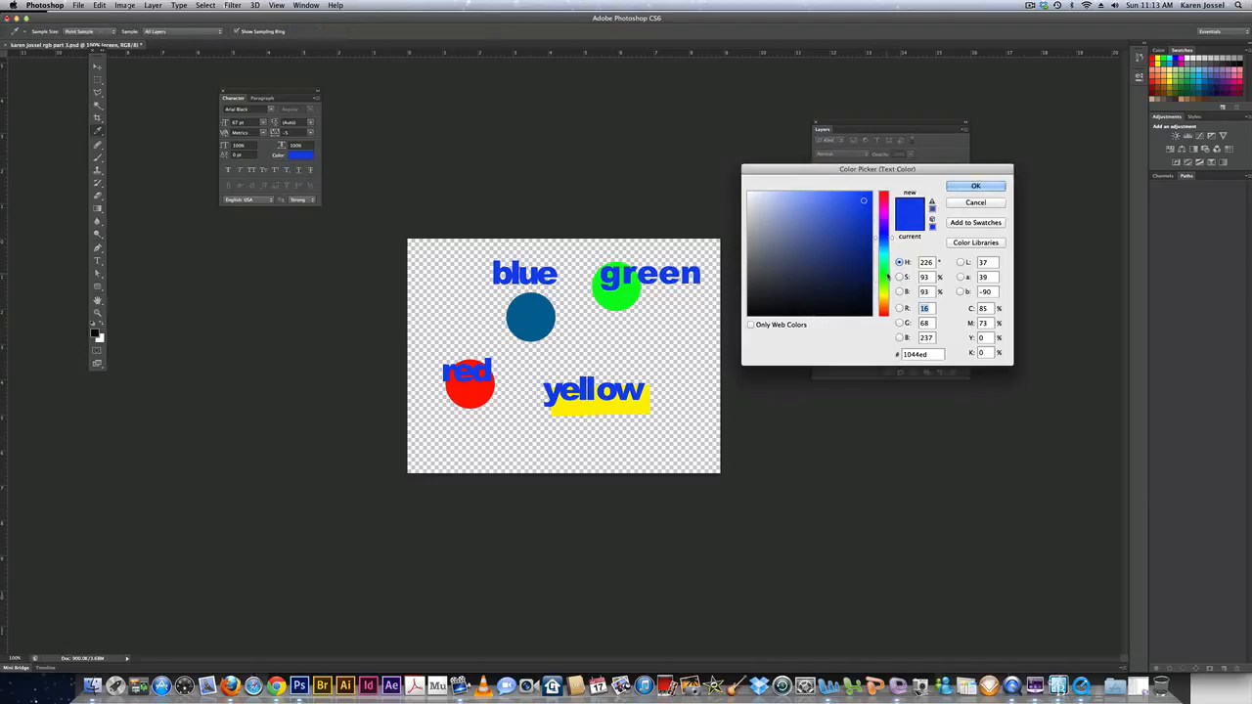
left_click(884, 213)
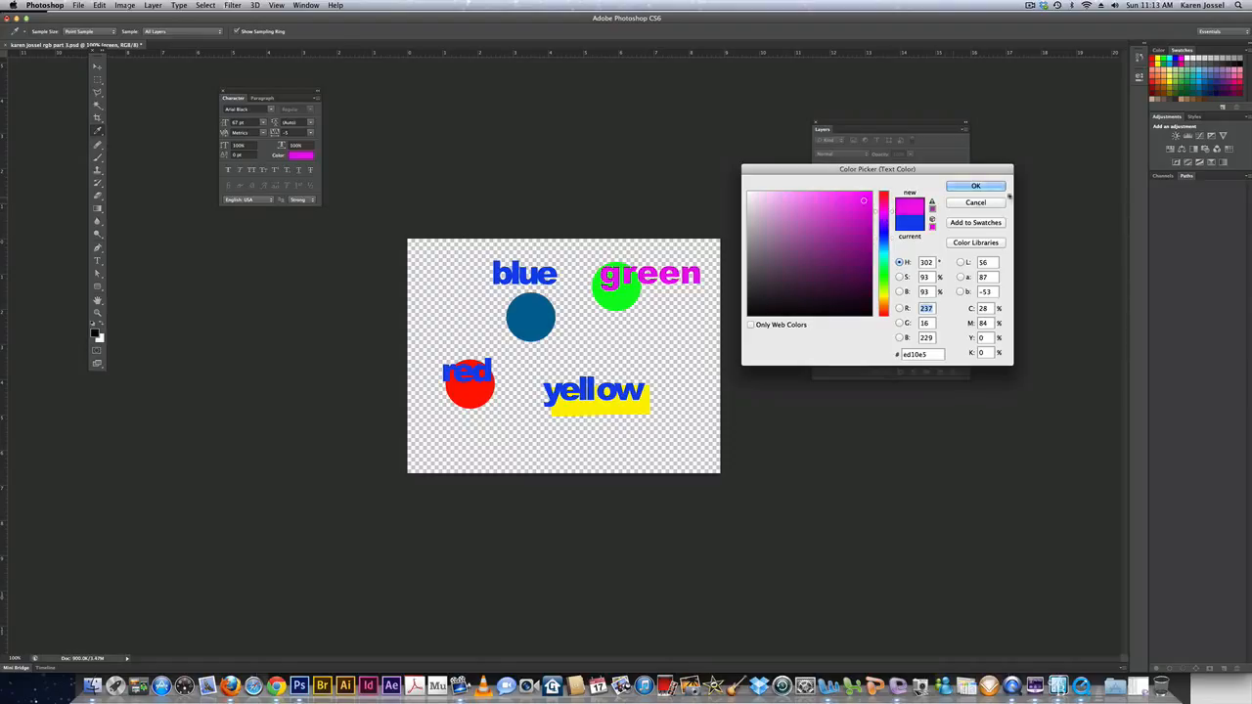
left_click(994, 186)
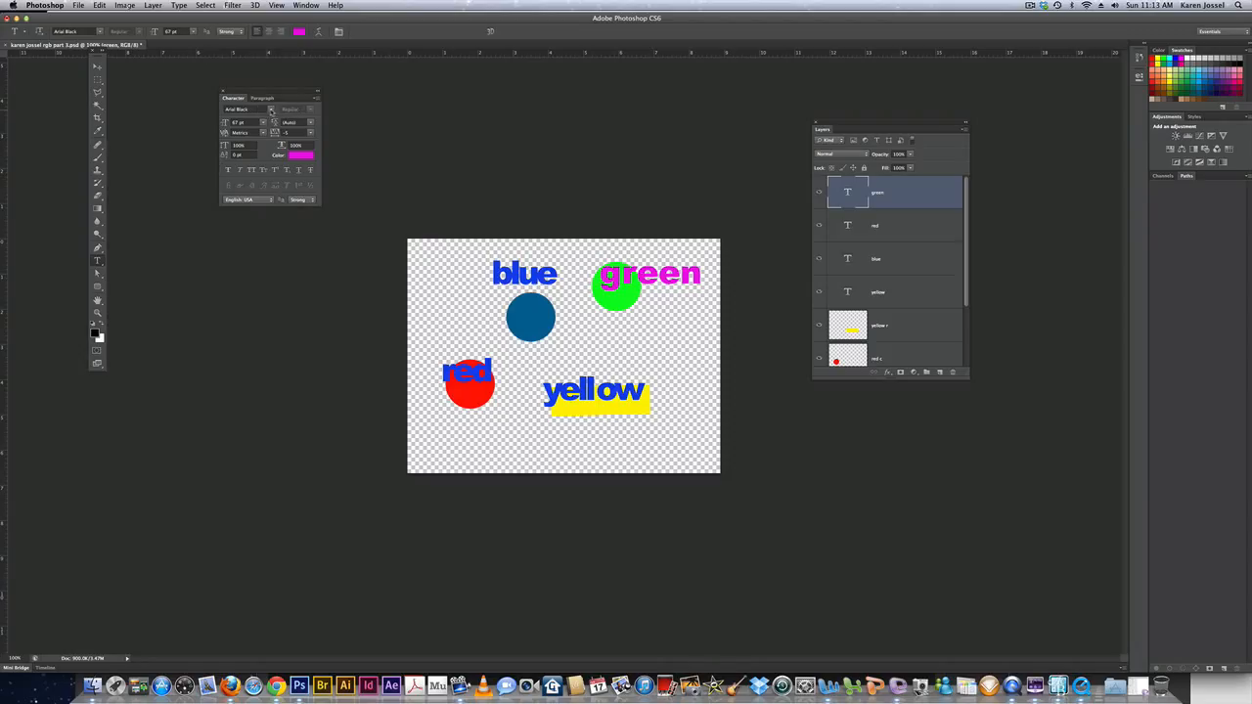
Step: Change the green text's font to Copperplate
left_click(270, 109)
left_click(270, 109)
left_click(270, 110)
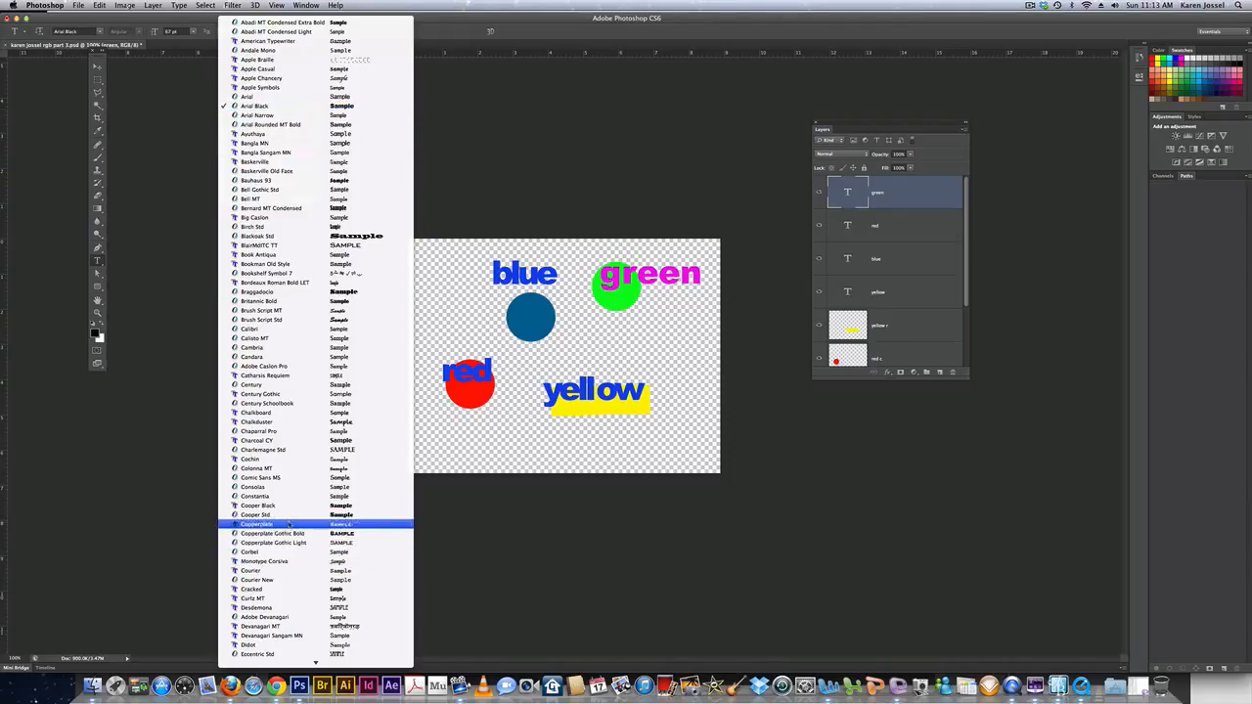
left_click(292, 525)
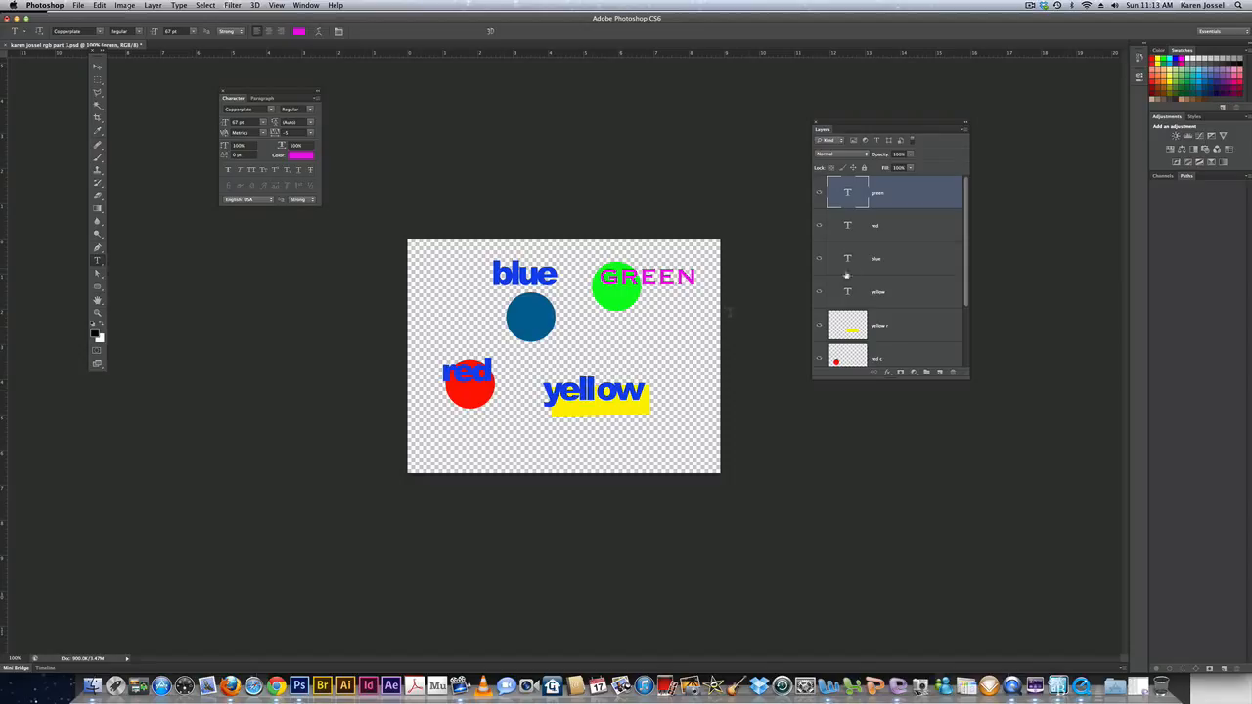
Step: Set the tracking of the blue text layer to 10
left_click(906, 260)
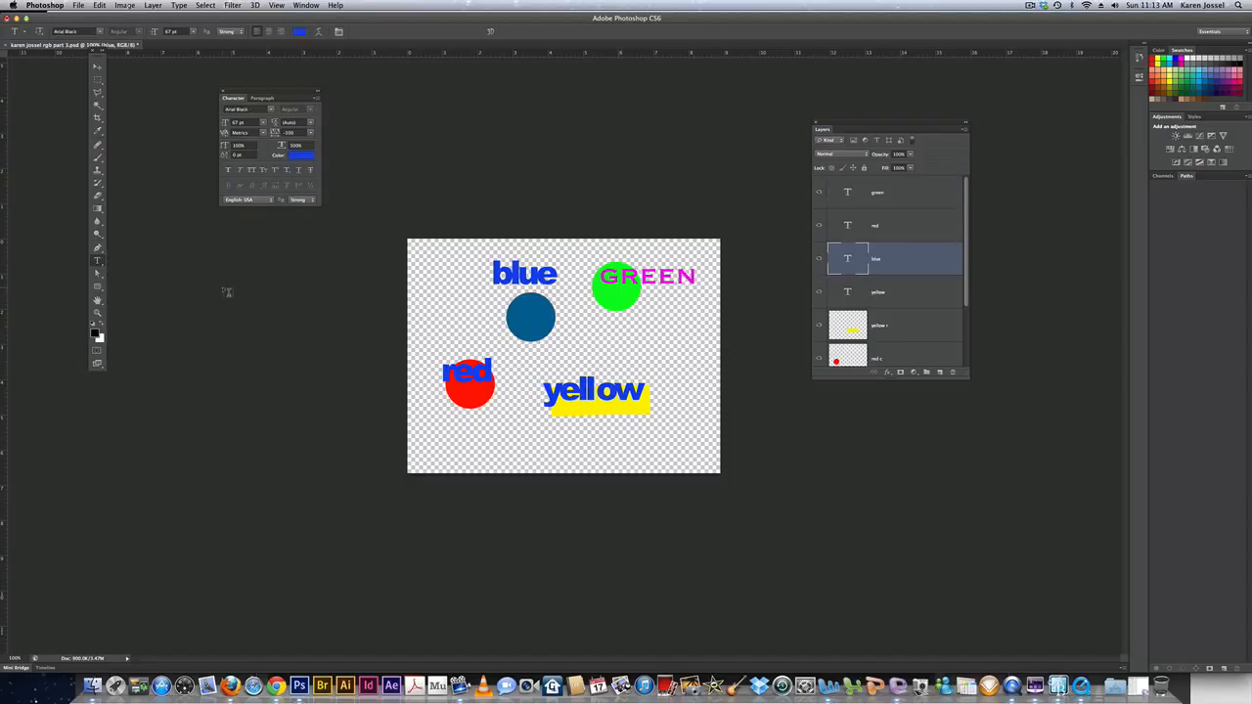
left_click(310, 133)
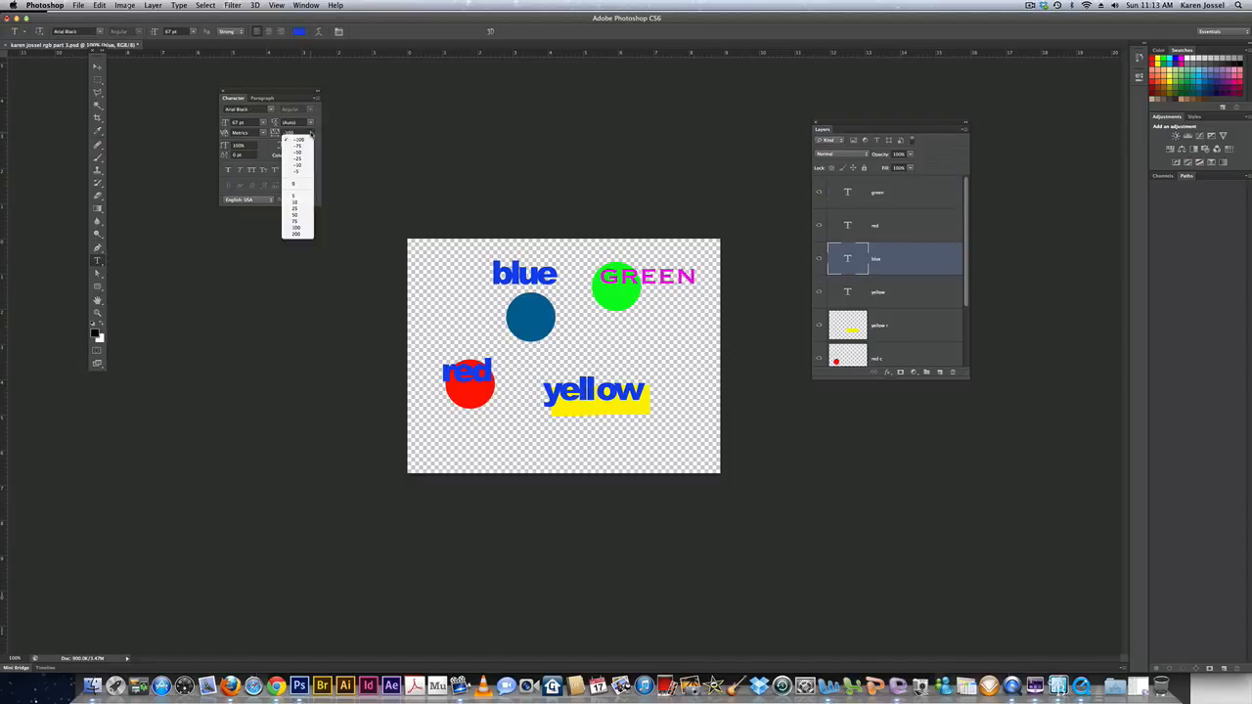
left_click(304, 201)
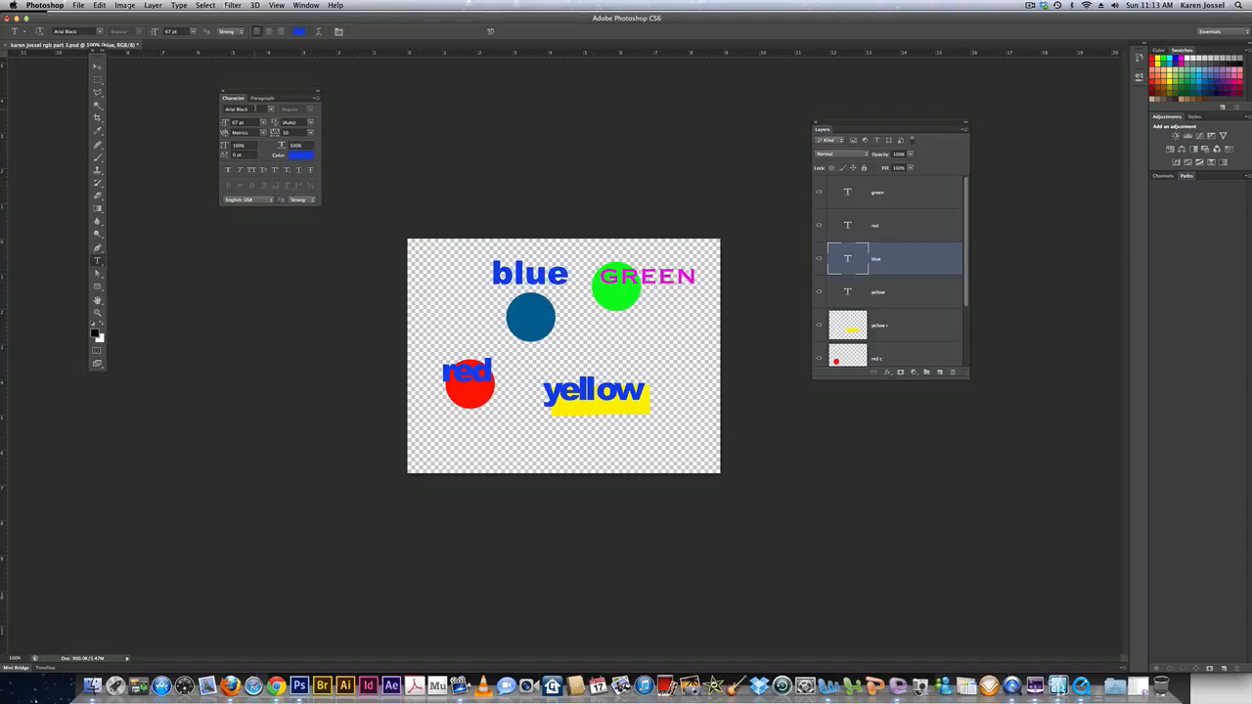
Step: Step through the fonts following Arial Black and change the blue text's font to Birch Std
left_click(271, 112)
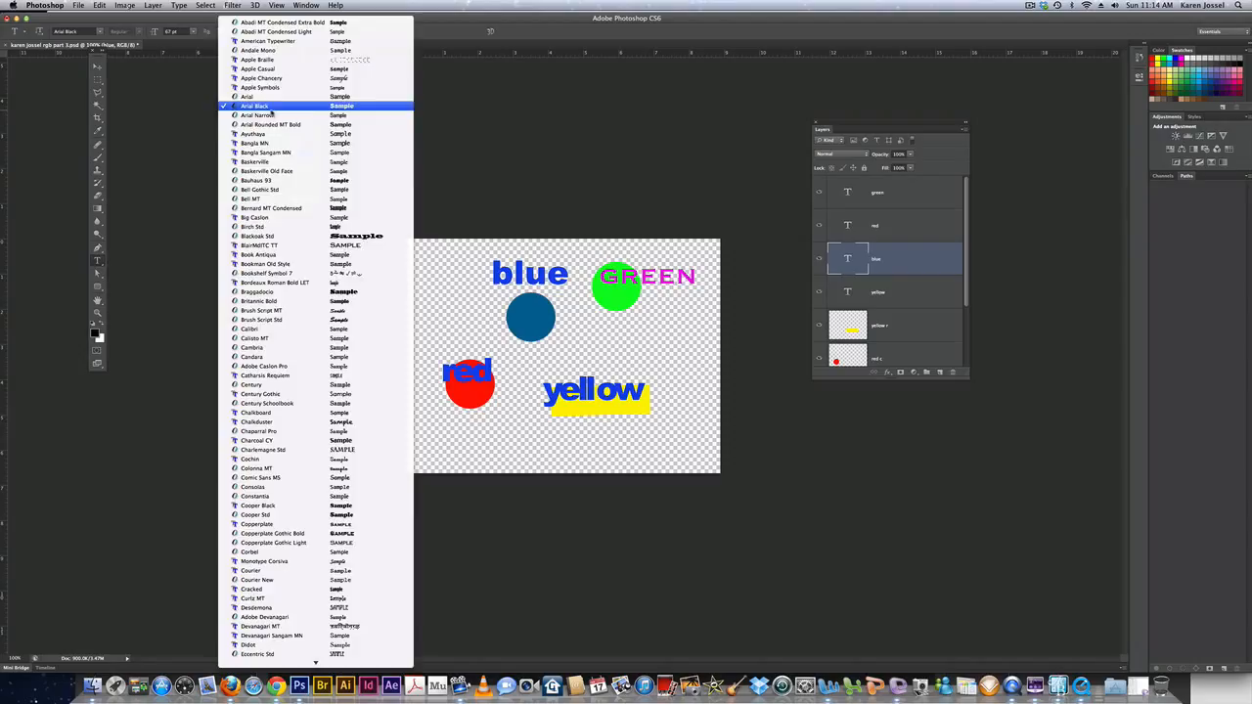
left_click(271, 111)
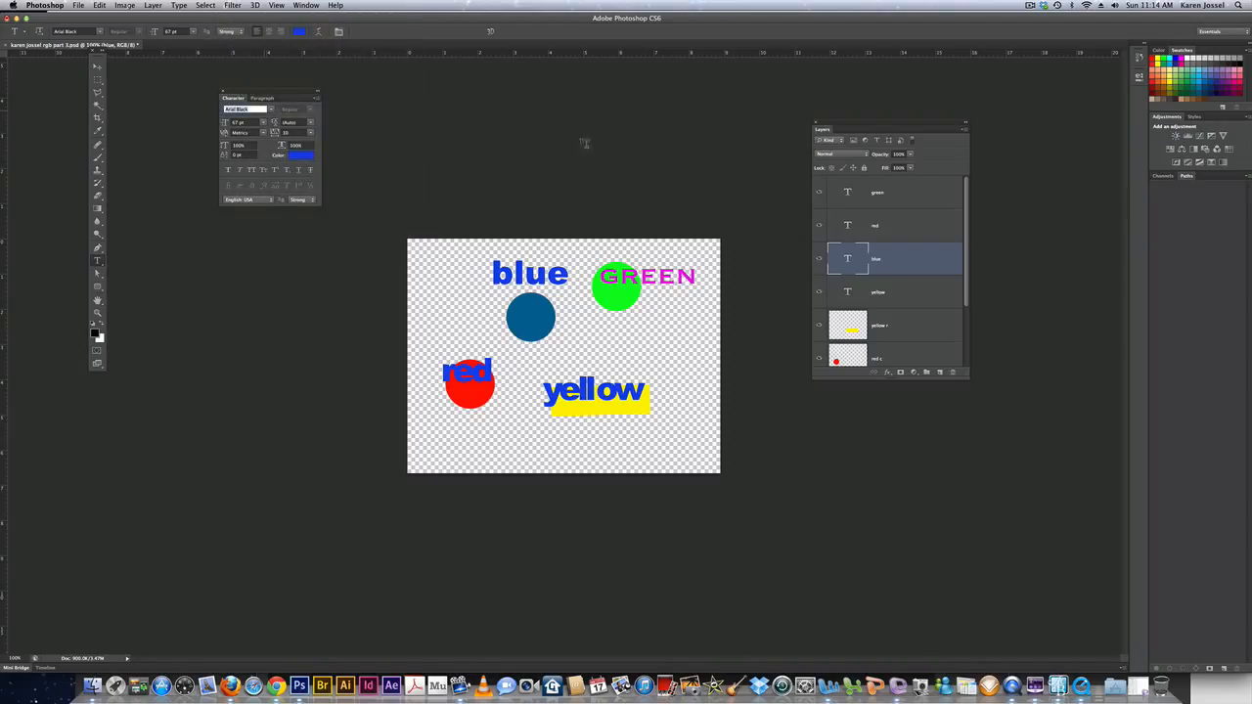
key("Down")
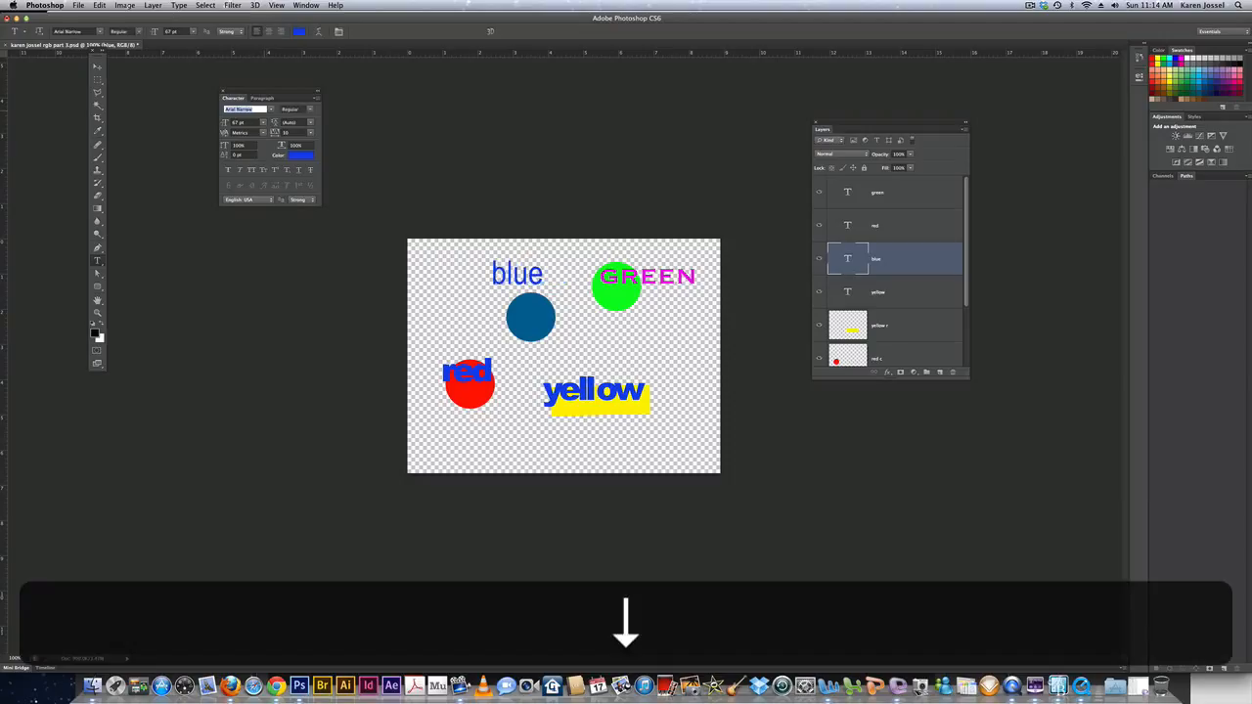
key("Down")
key("Down")
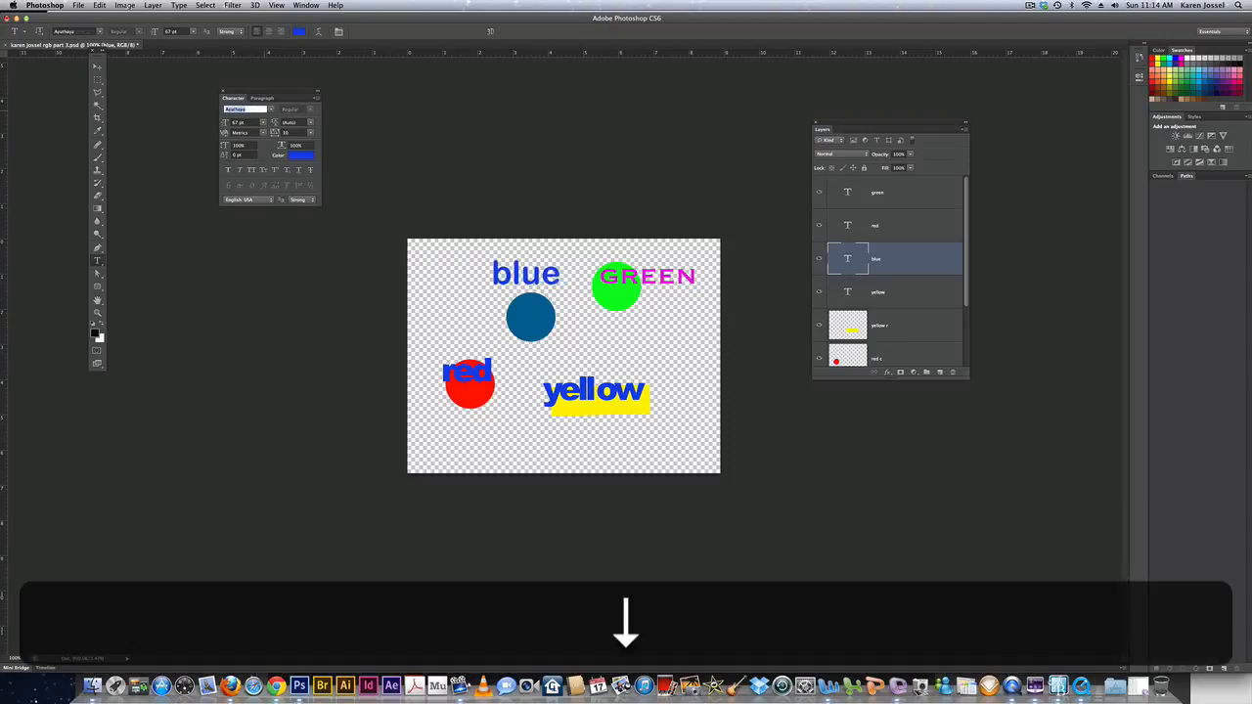
key("Down")
key("Down")
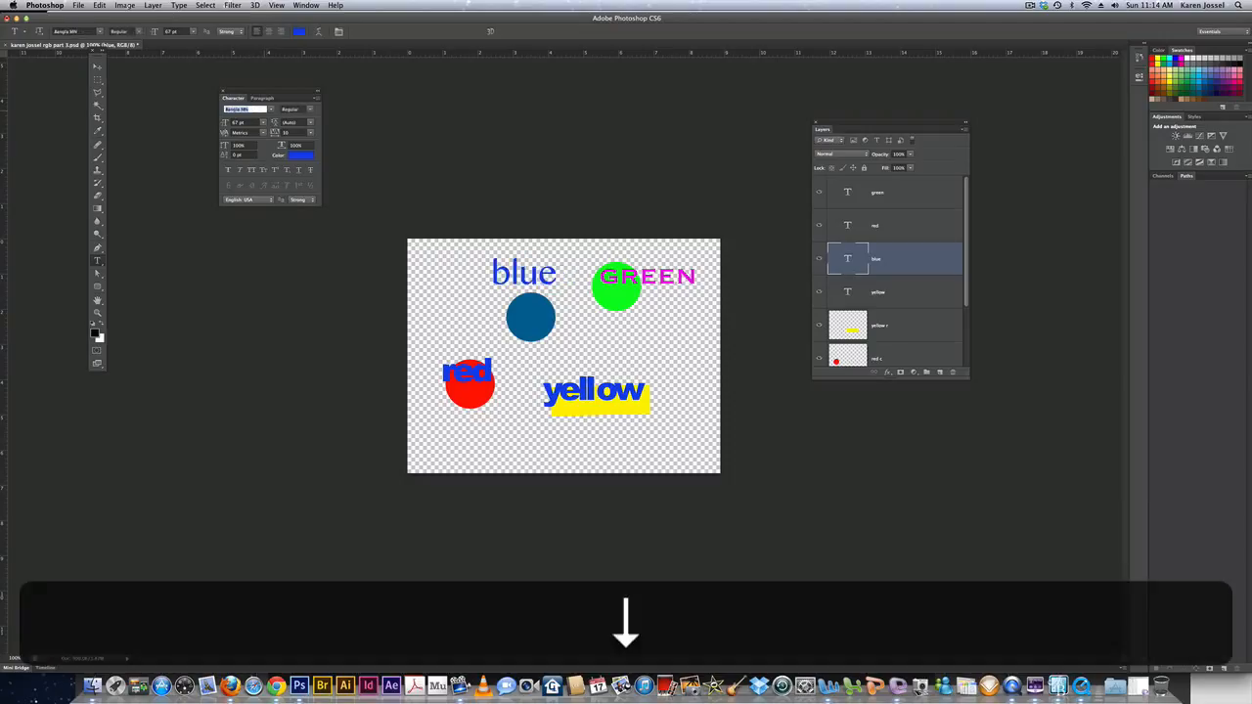
key("Down")
key("Down")
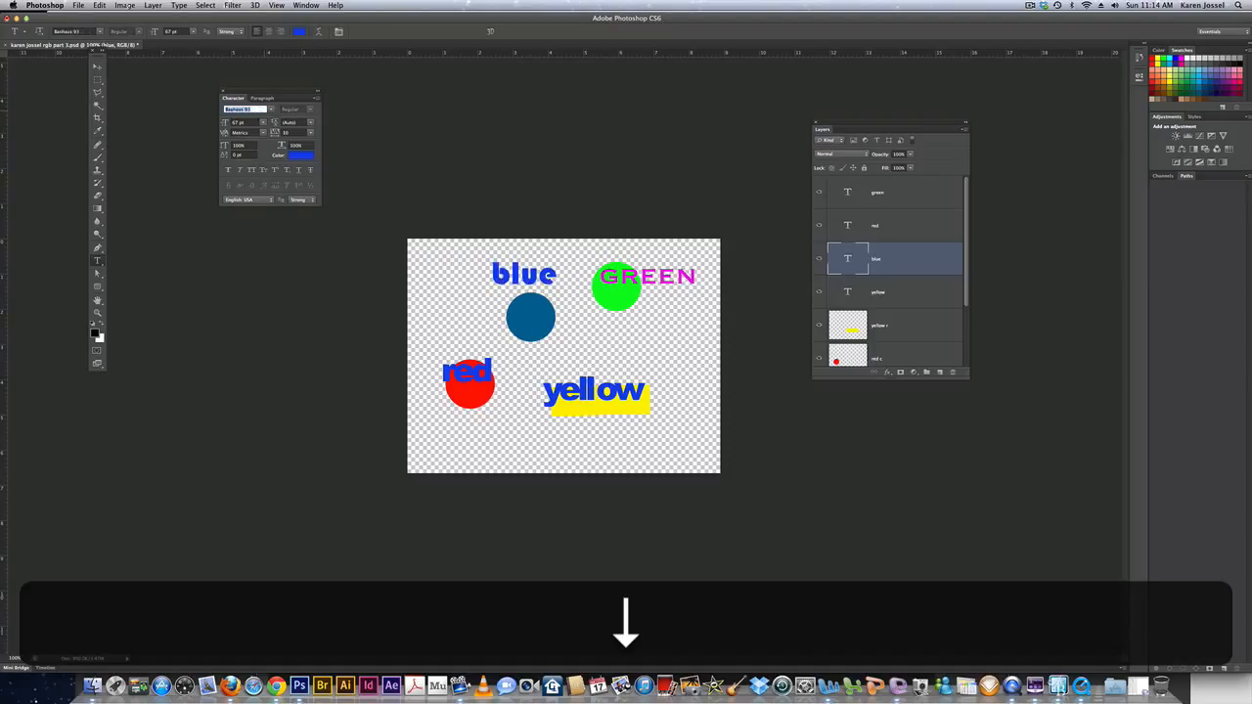
key("Down")
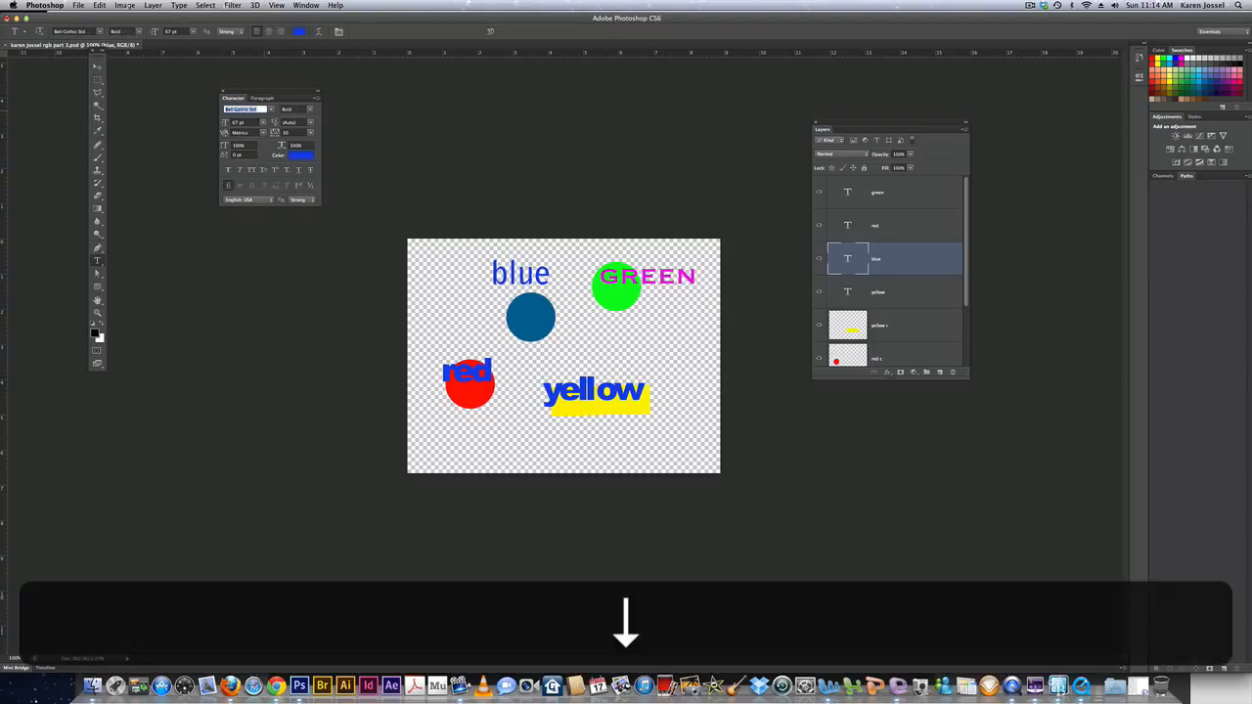
key("Down")
key("Down")
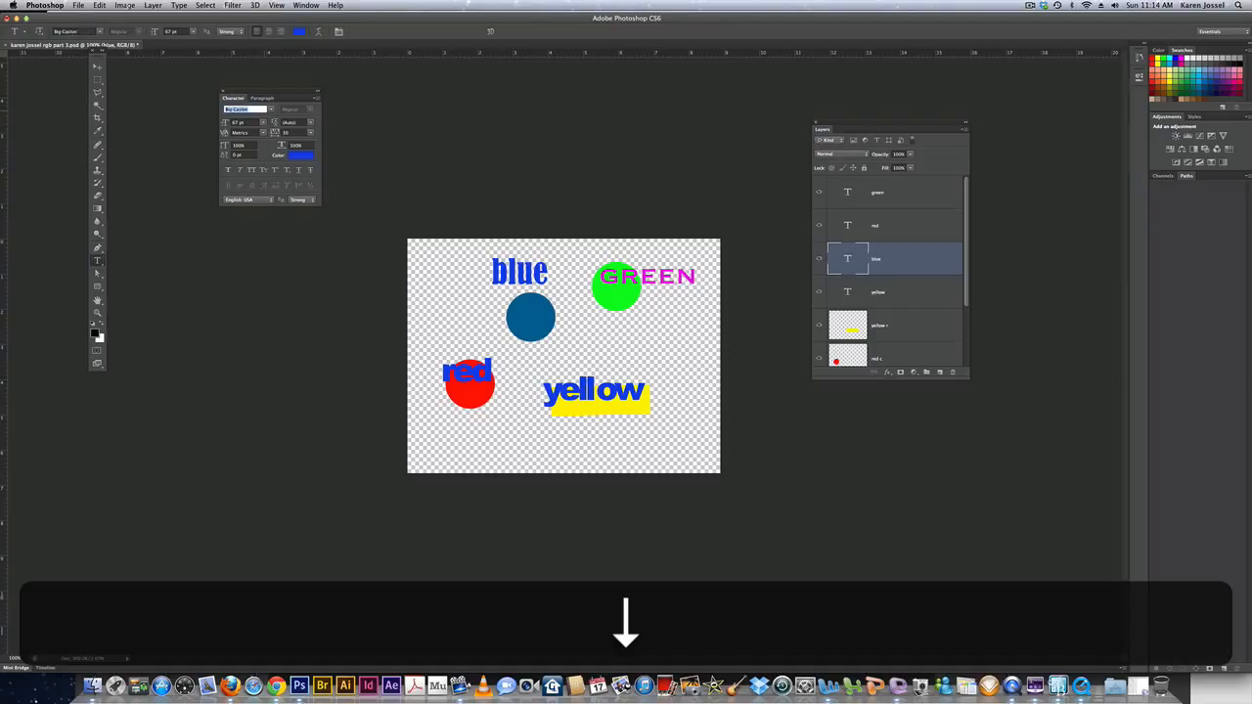
key("Down")
key("Down")
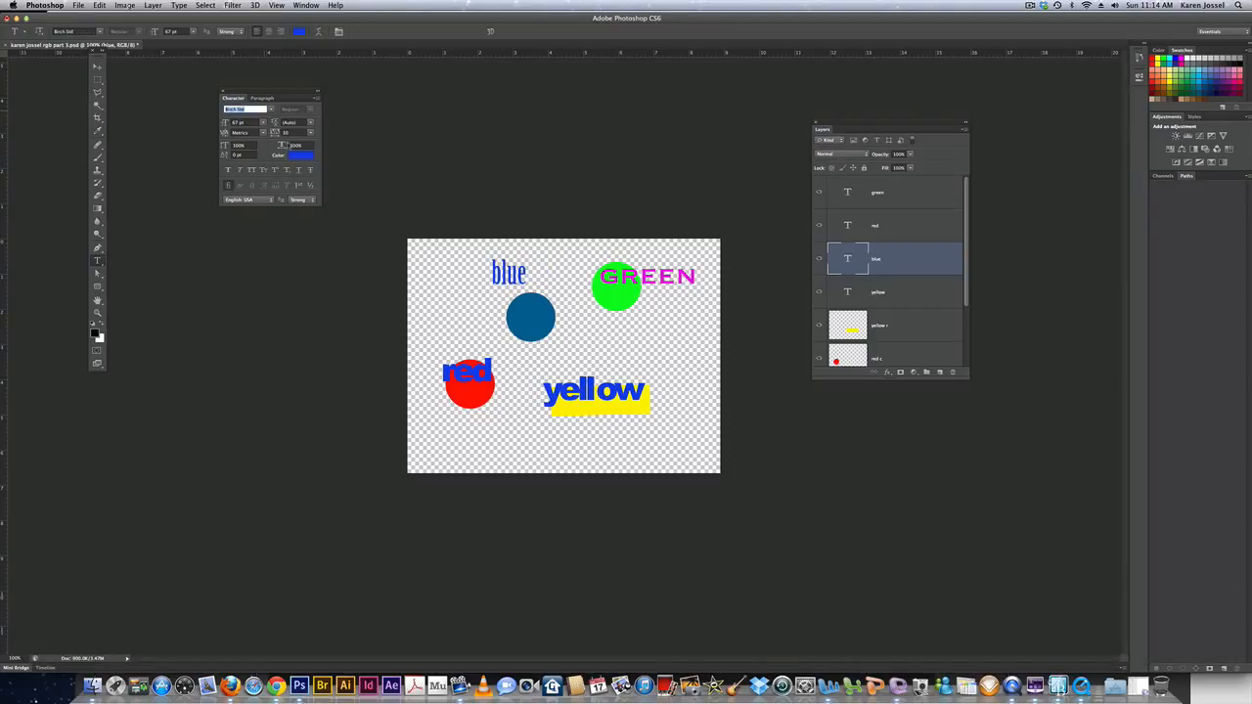
Step: Recolour the blue text pale blue (#aebff5) and move it onto the centre of the blue circle
left_click(296, 156)
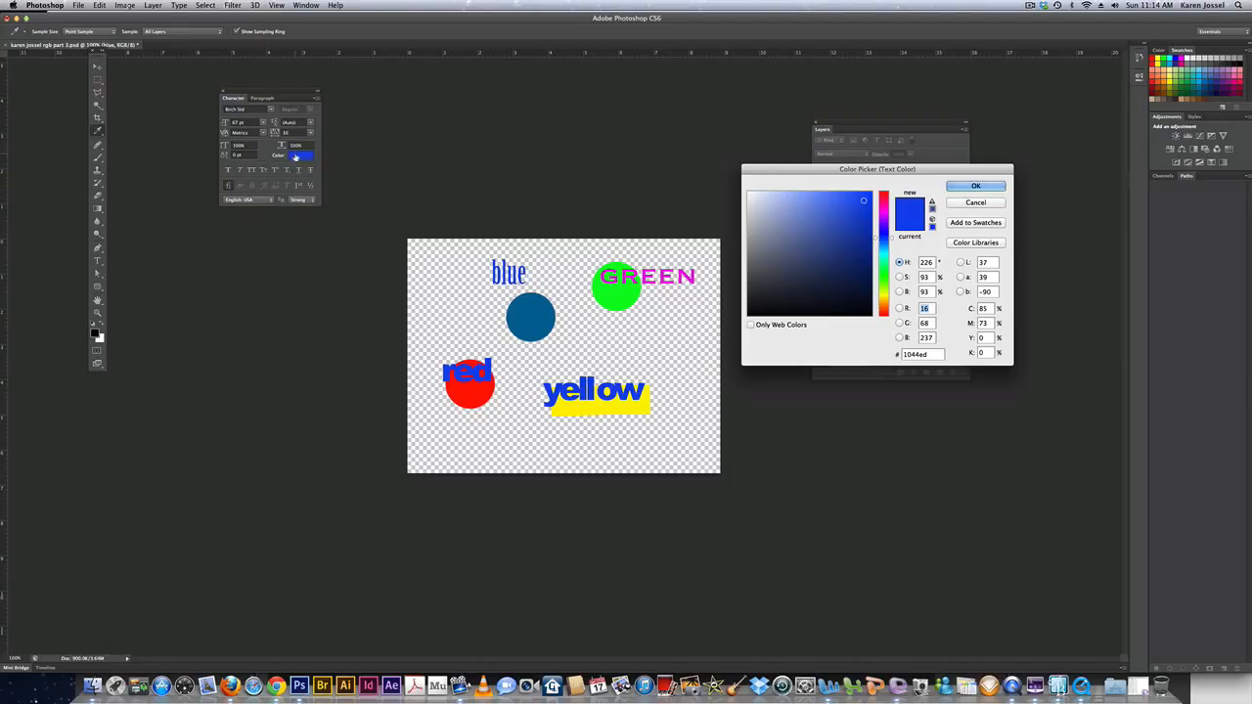
left_click(783, 197)
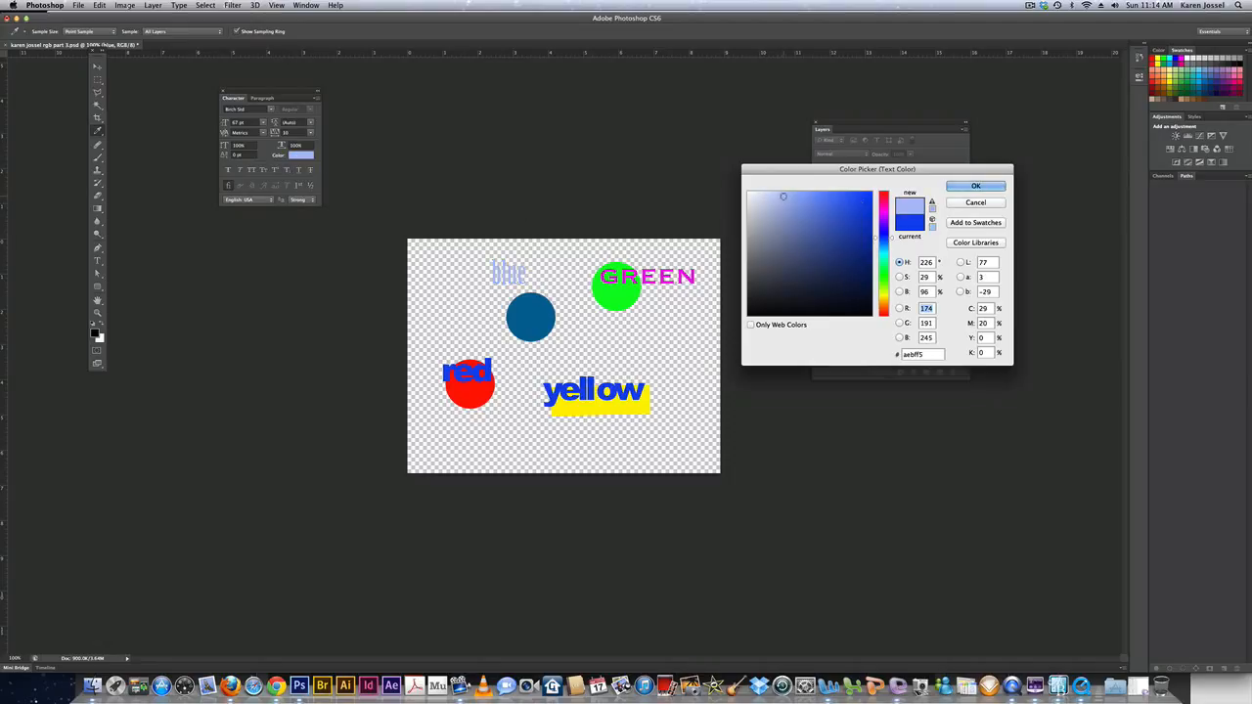
left_click(977, 186)
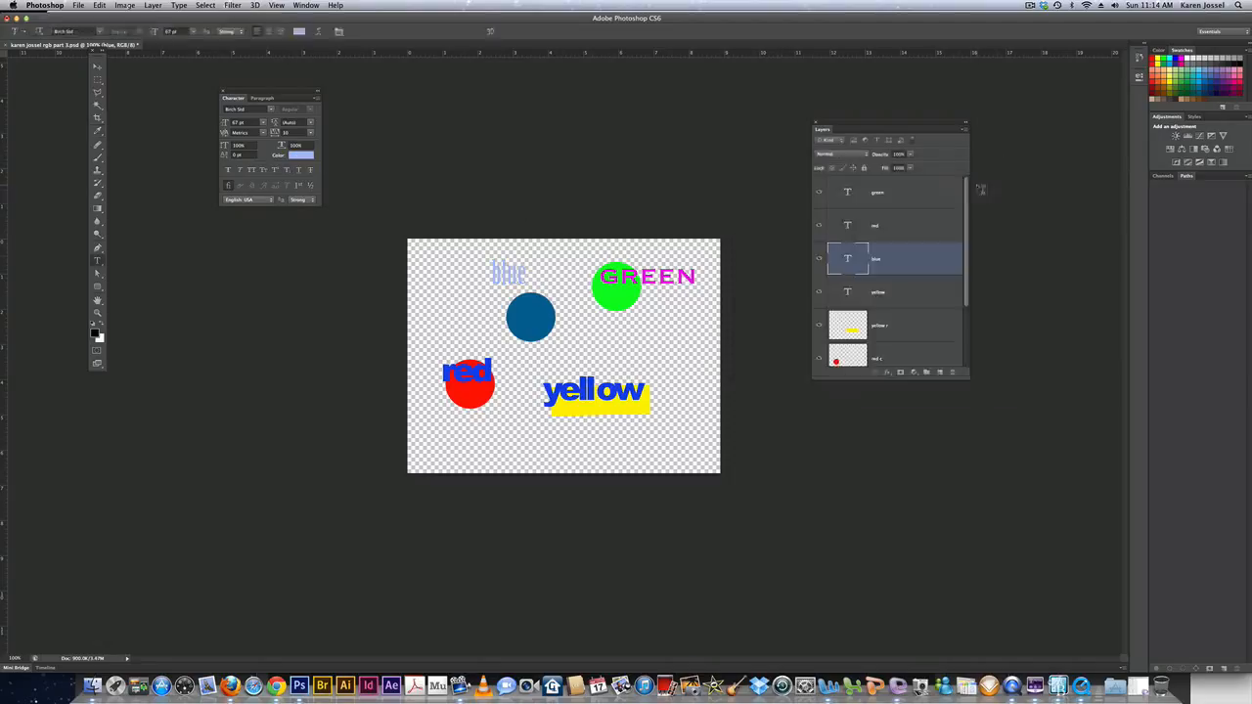
key("v")
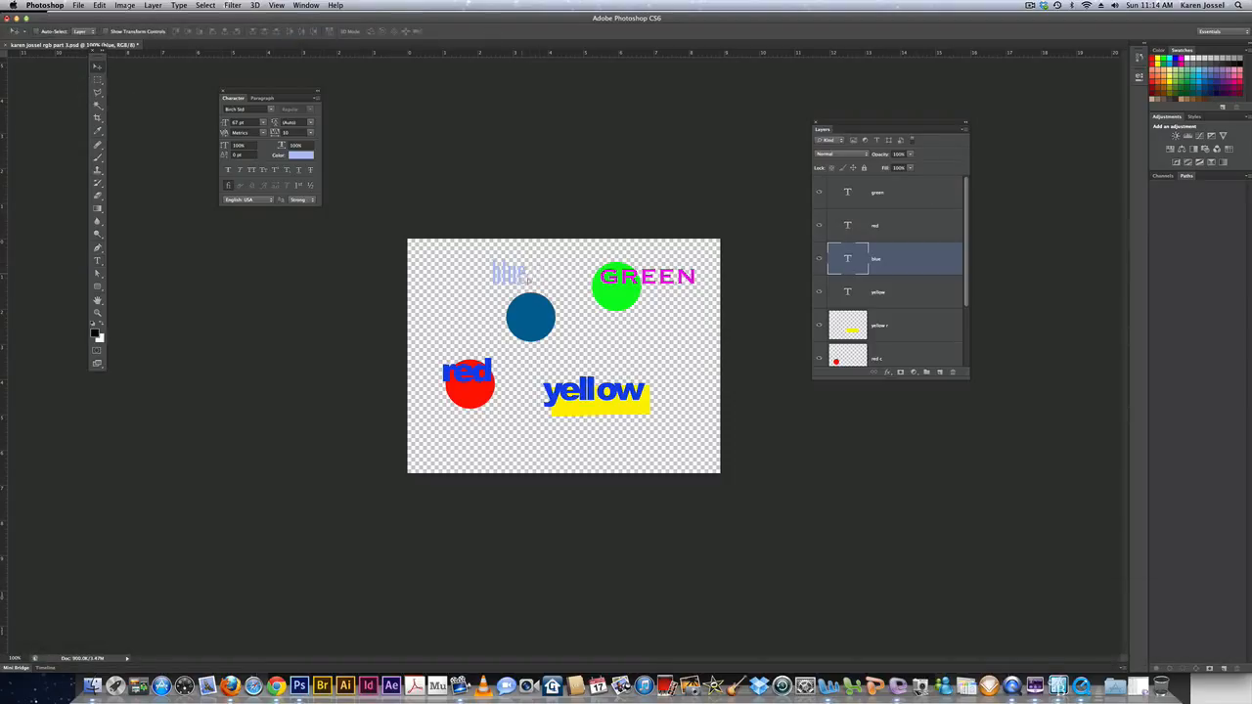
left_click_drag(523, 274, 546, 317)
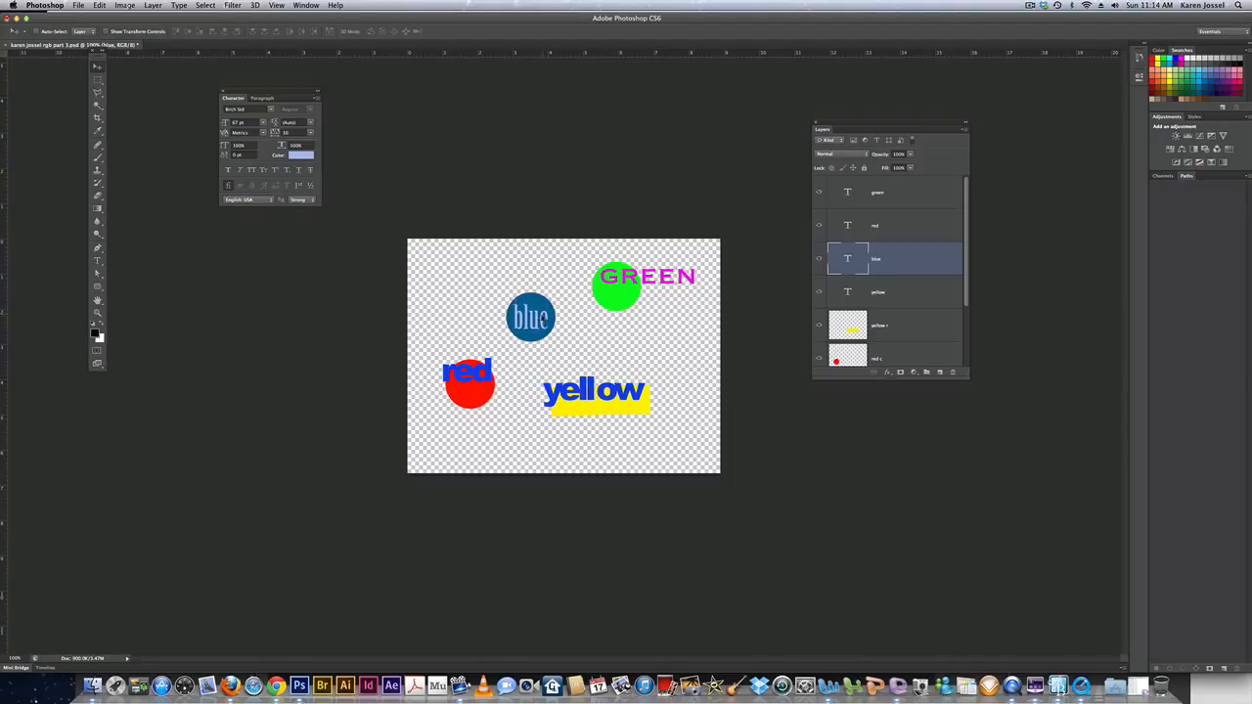
Step: Change the colour of the red text layer to yellow (#ede010)
left_click(912, 227)
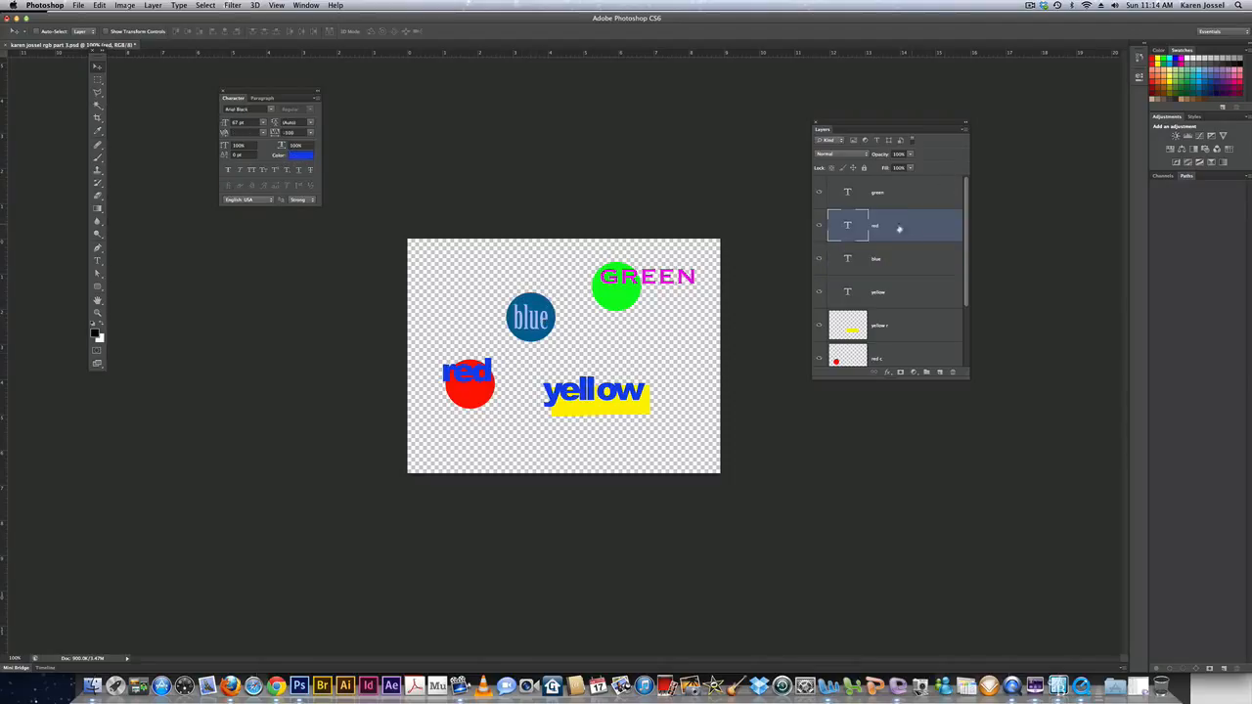
left_click(300, 155)
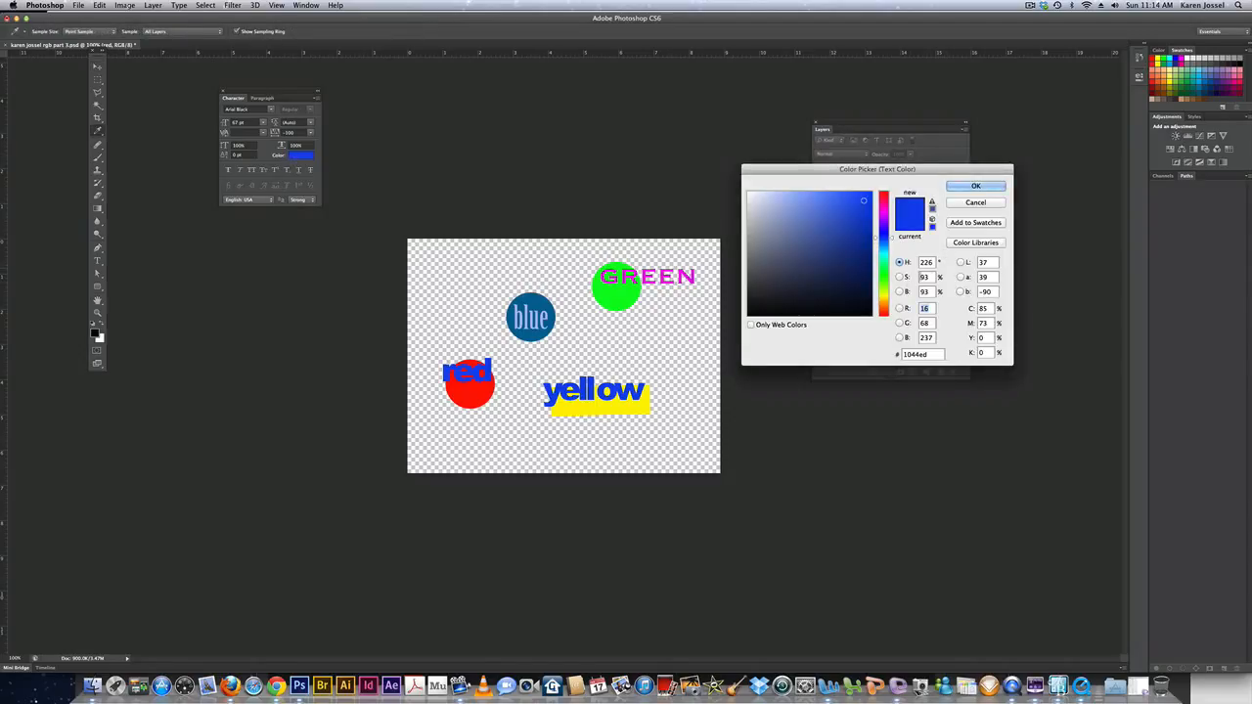
left_click(885, 296)
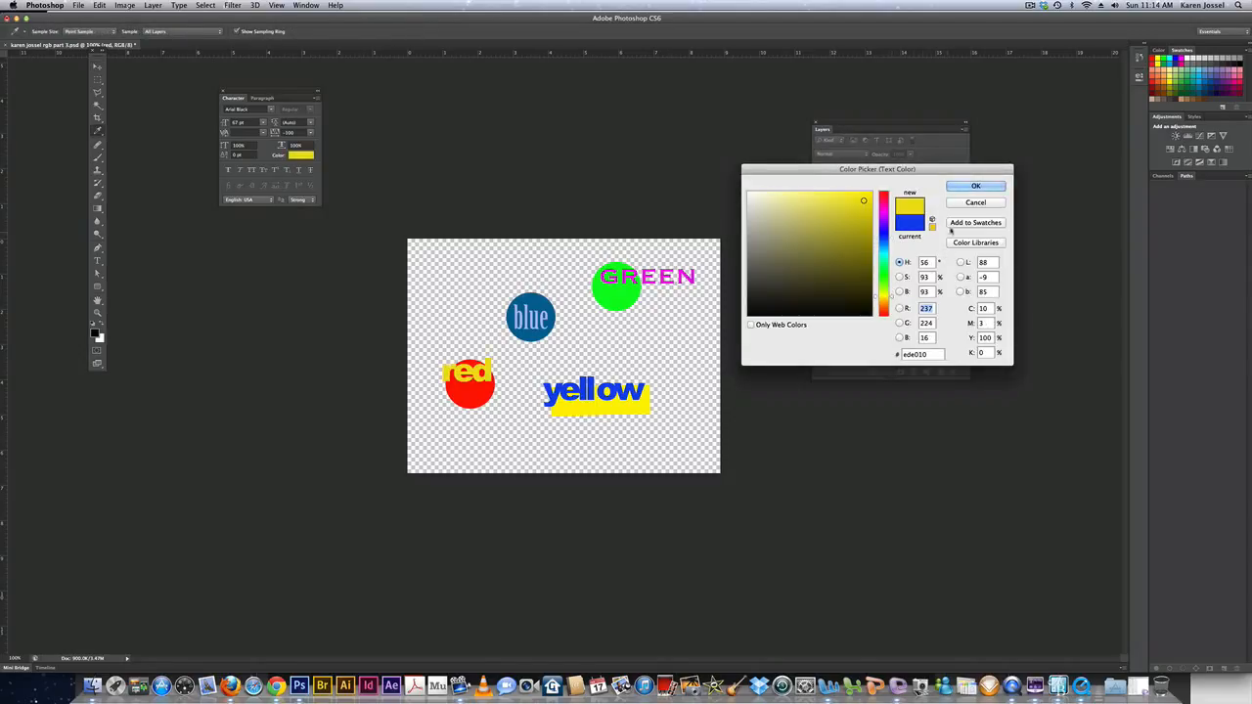
left_click(976, 186)
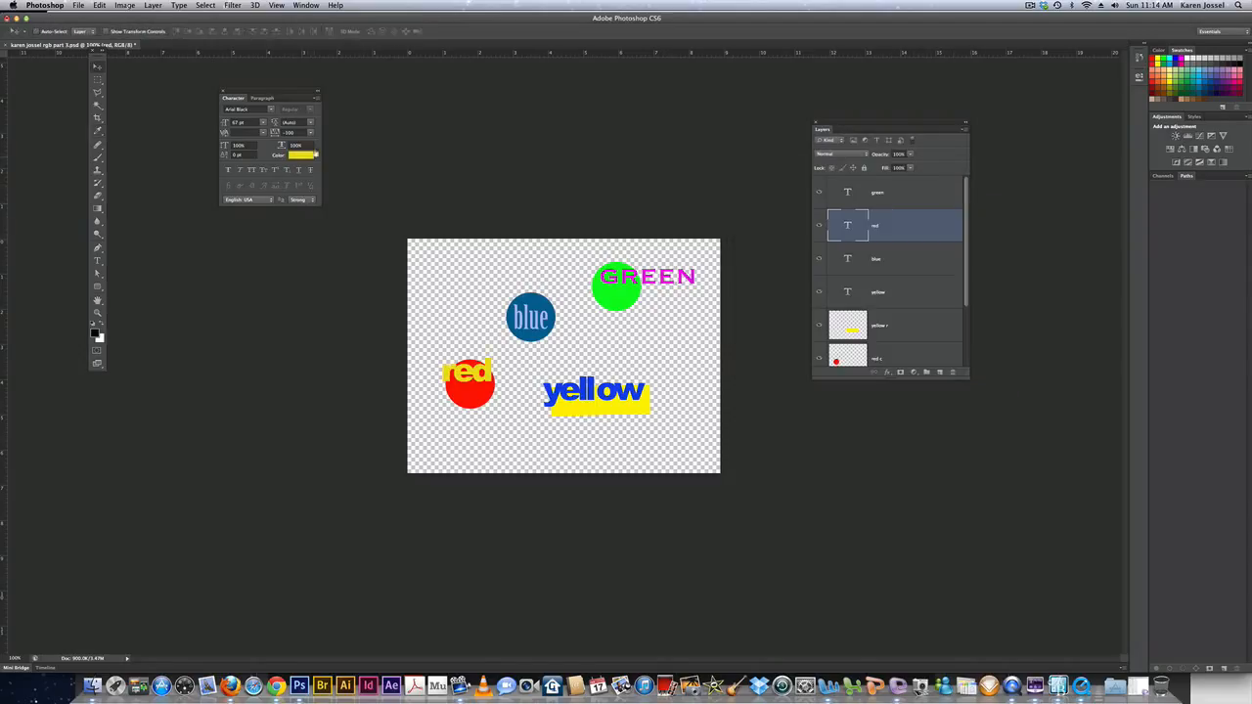
Step: Set the red text's tracking to -5 and move the text down to the middle of the red circle
left_click(311, 133)
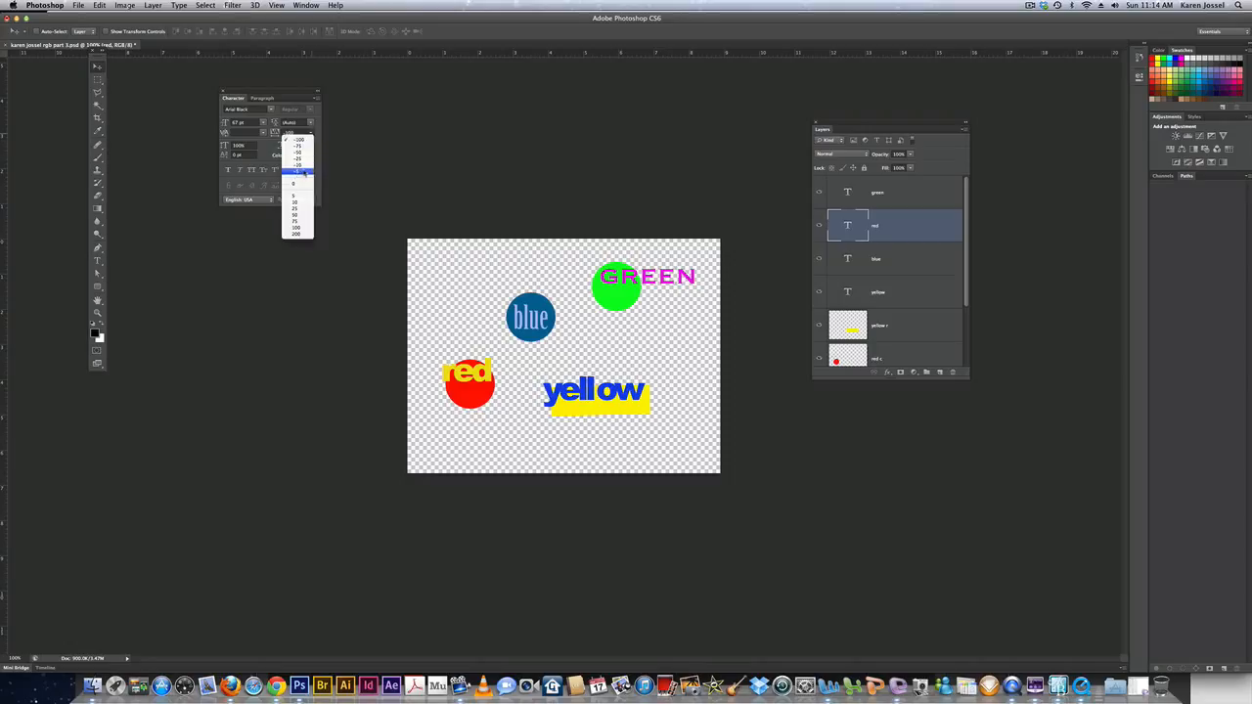
left_click(304, 172)
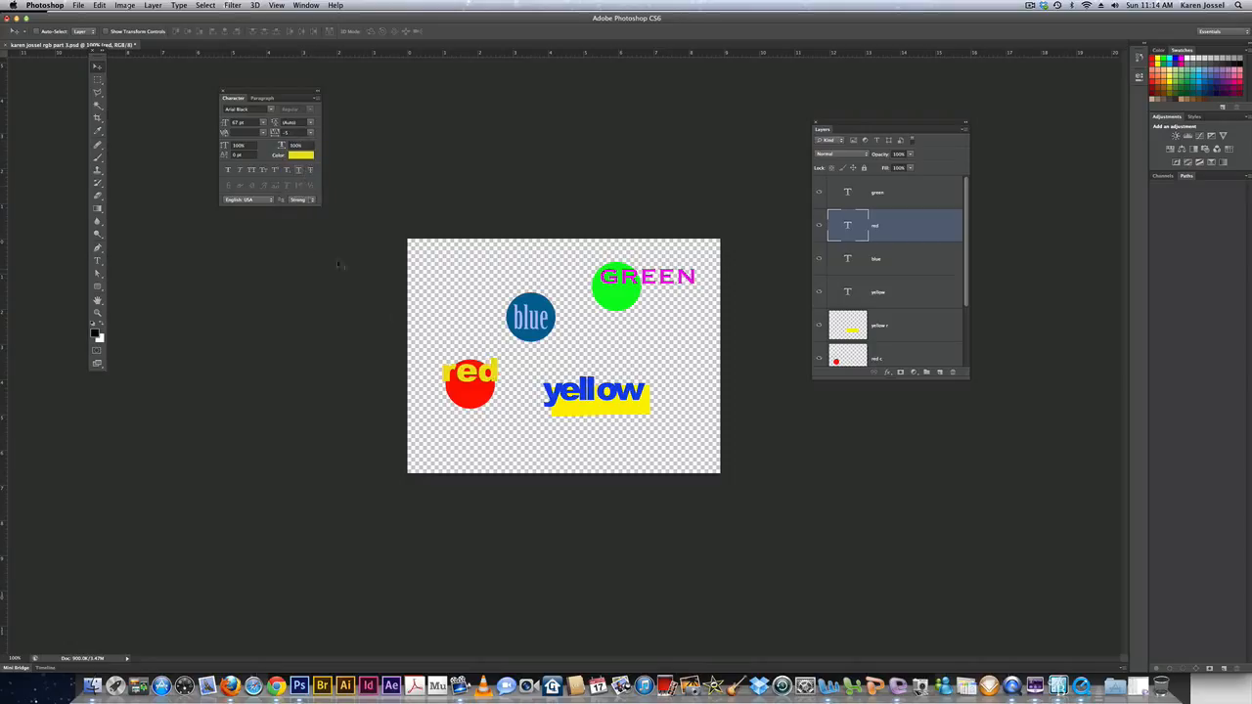
left_click_drag(464, 368, 469, 381)
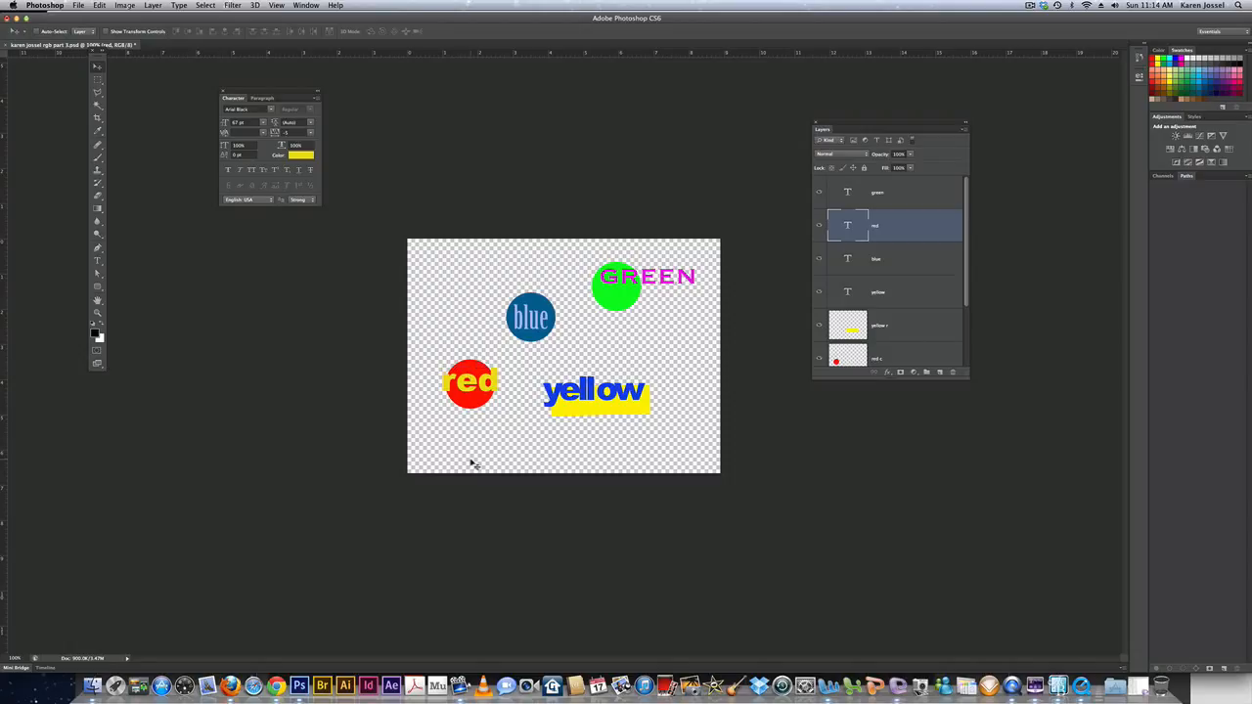